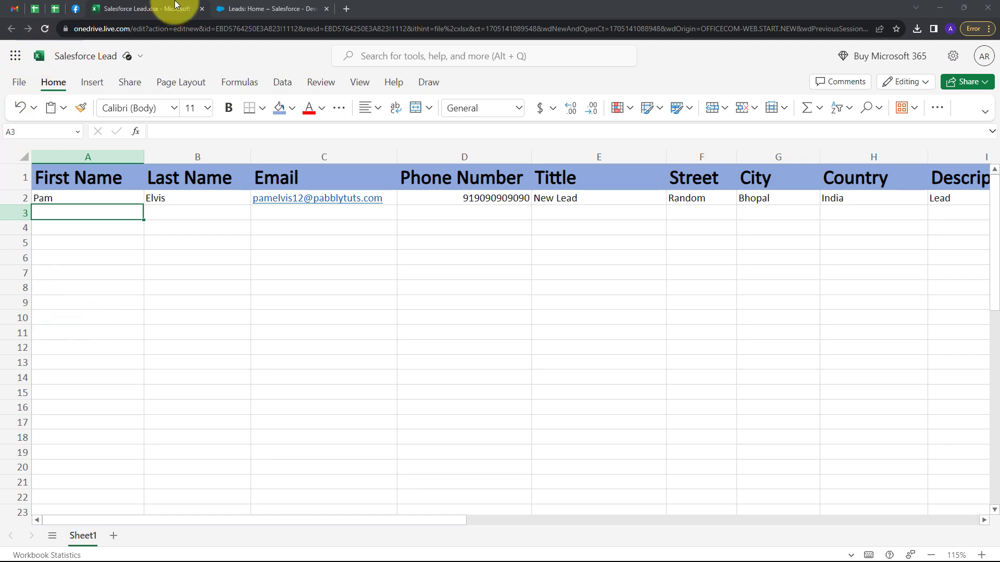
Step: Review the lead columns in the Salesforce Lead workbook and the Recent Leads list in Salesforce
click(255, 9)
click(129, 10)
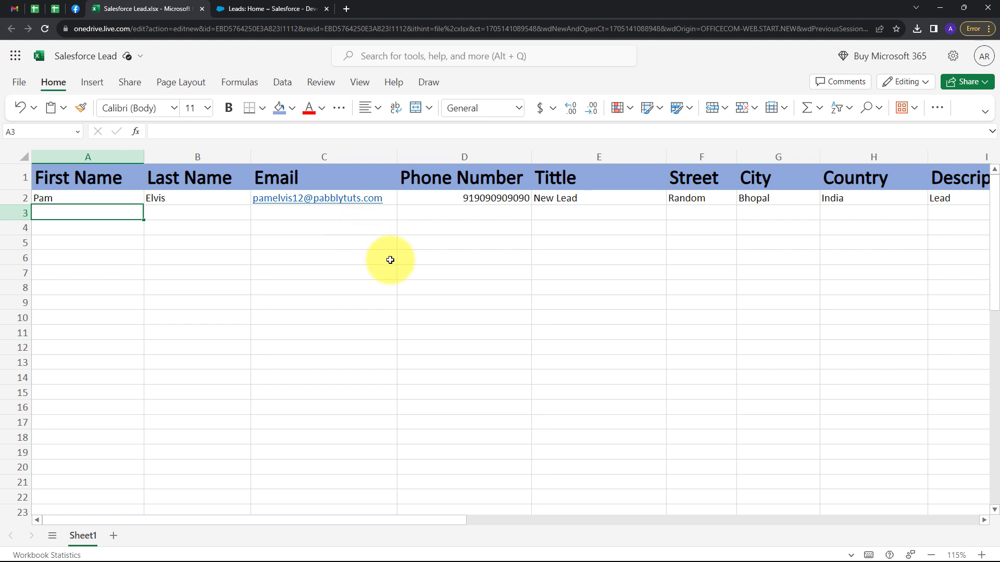
click(299, 8)
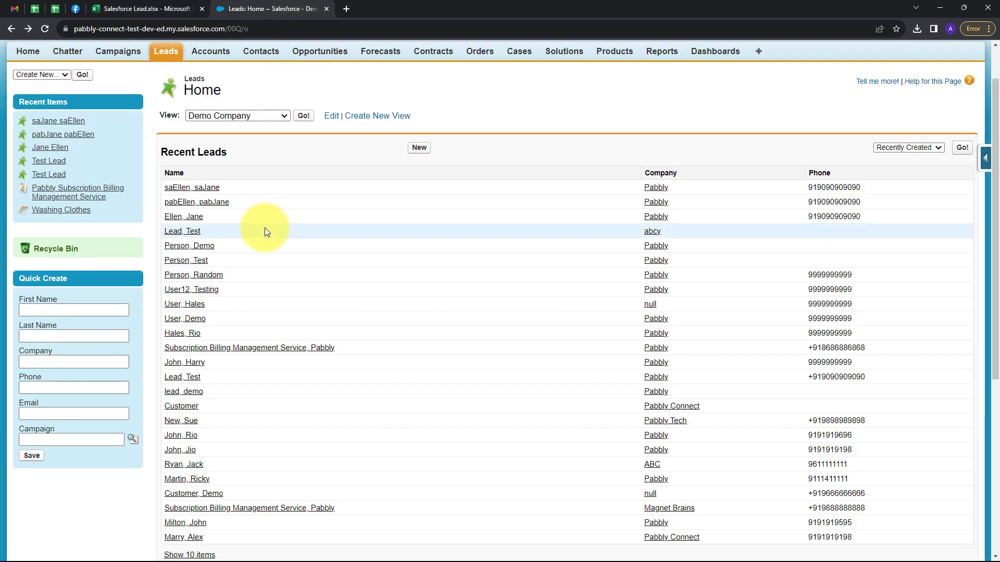
click(148, 9)
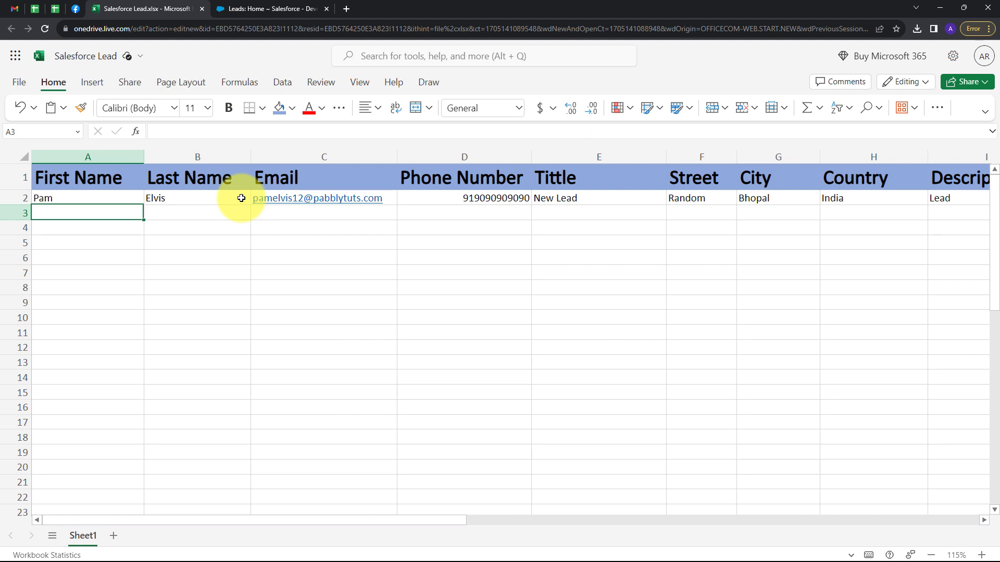
click(289, 7)
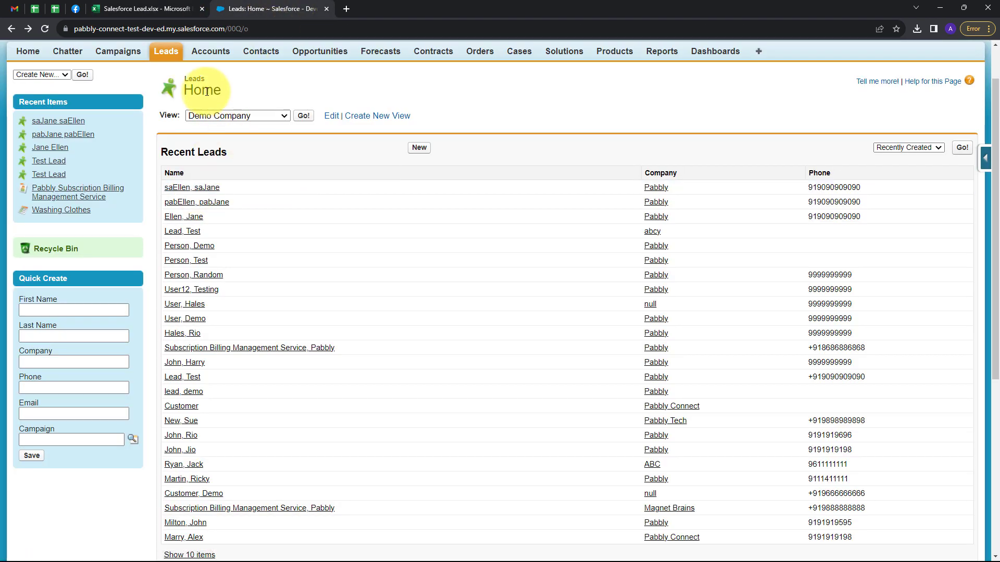
click(153, 8)
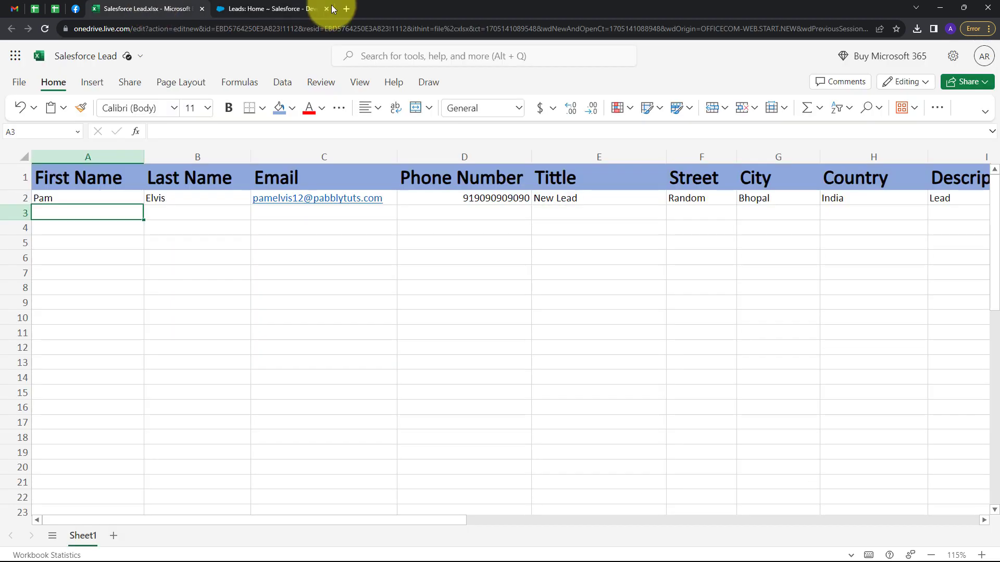
click(286, 5)
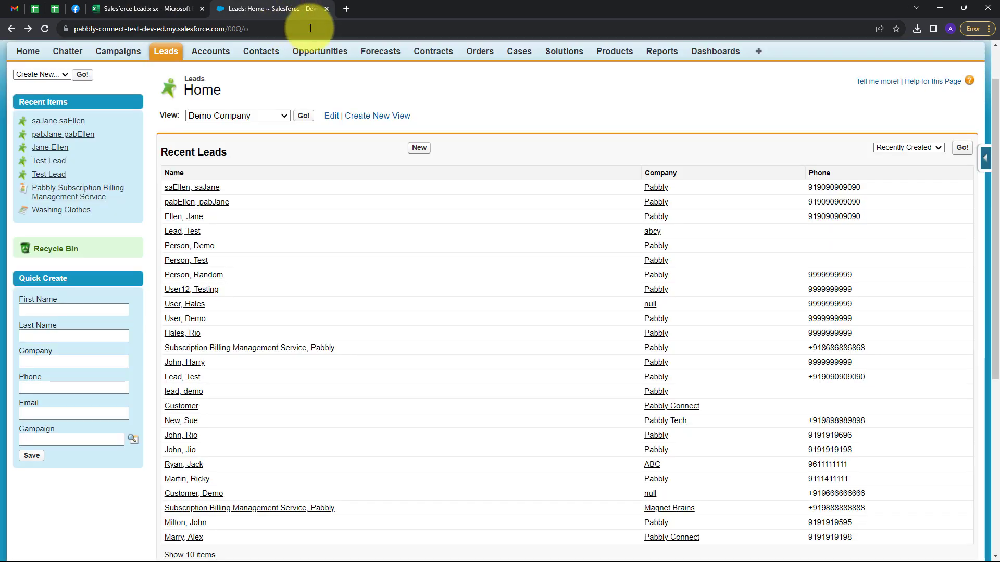
Step: Open the Pabbly Connect site in a new browser tab, sign in and access the Pabbly Connect dashboard
click(345, 8)
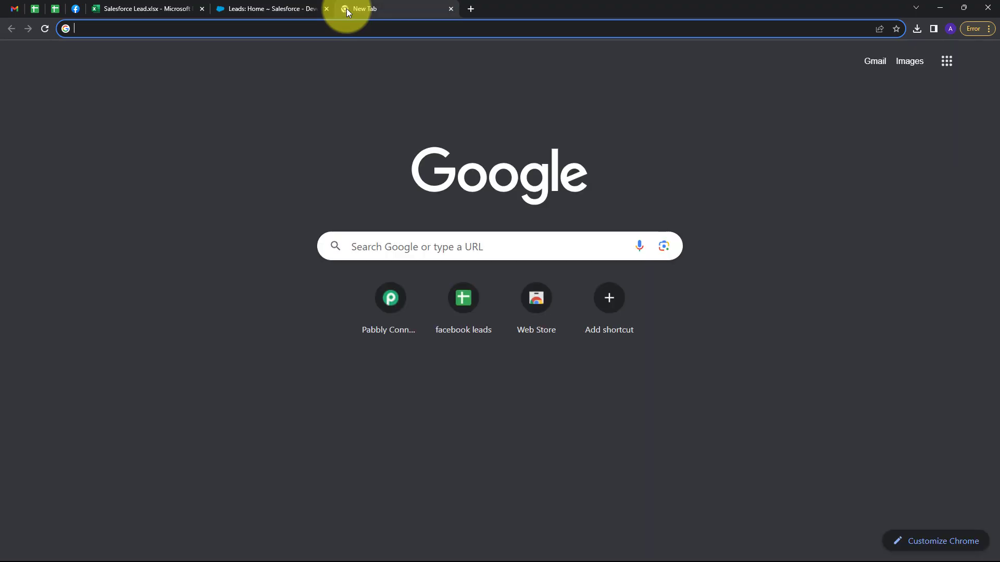
text(pab)
key(Return)
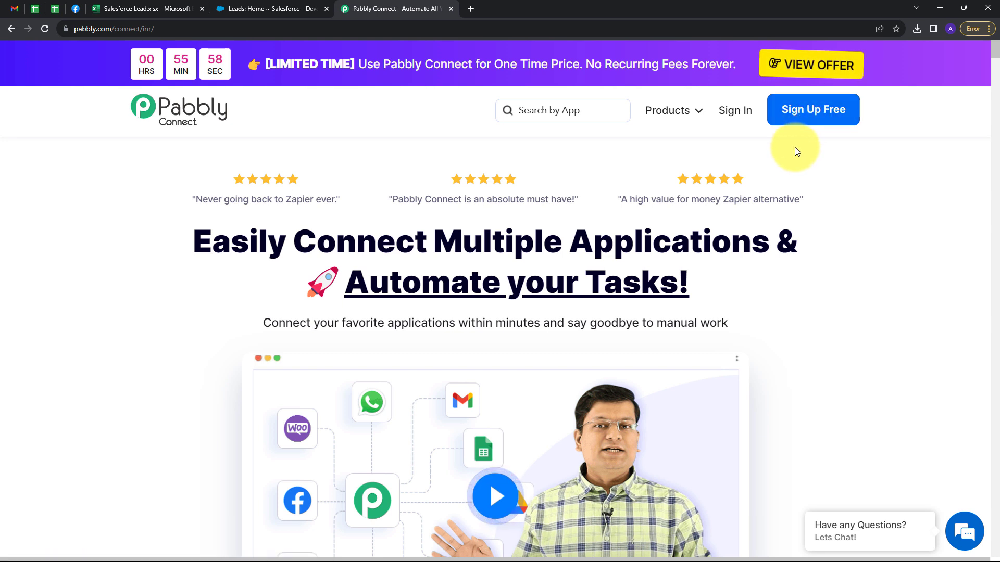
click(735, 111)
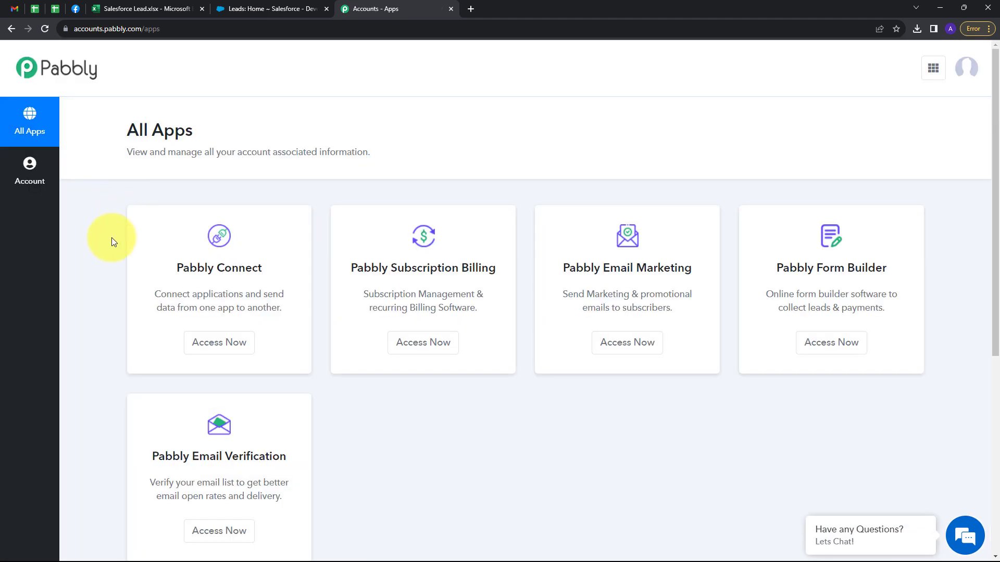
scroll(112, 237, down, 1)
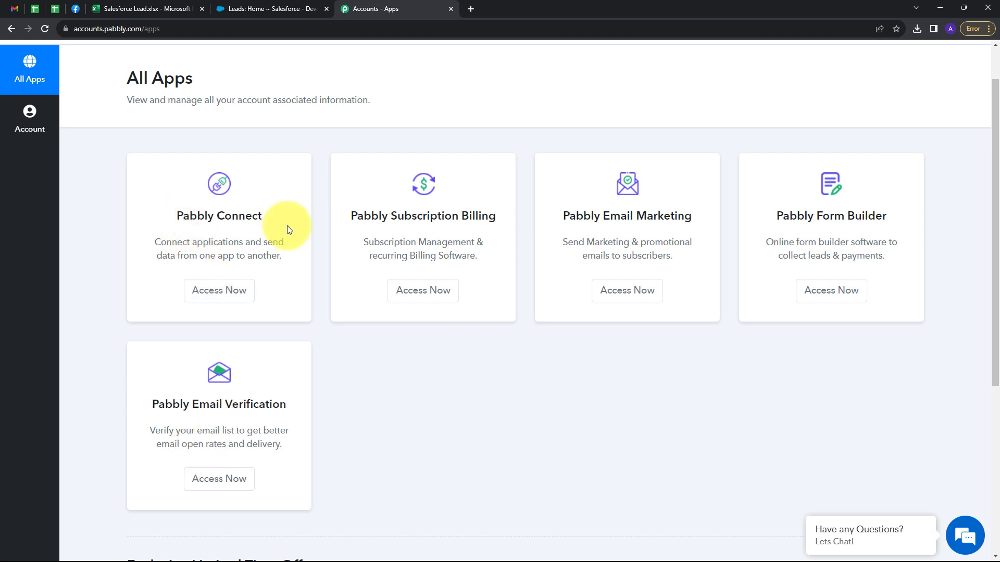
click(219, 301)
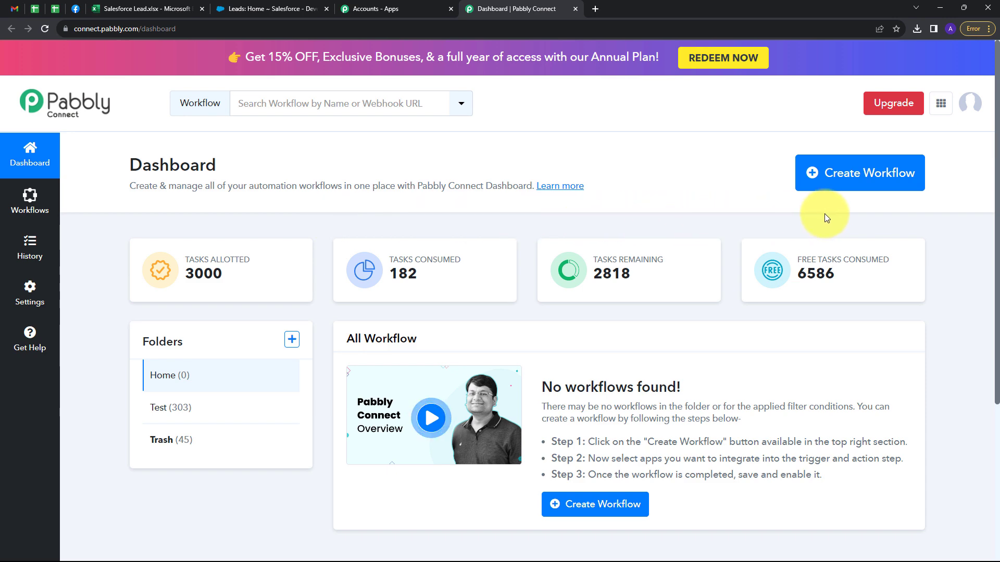
Step: Create a workflow named "Create Salesforce Leads from Microsoft Excel" in the Home folder
click(846, 172)
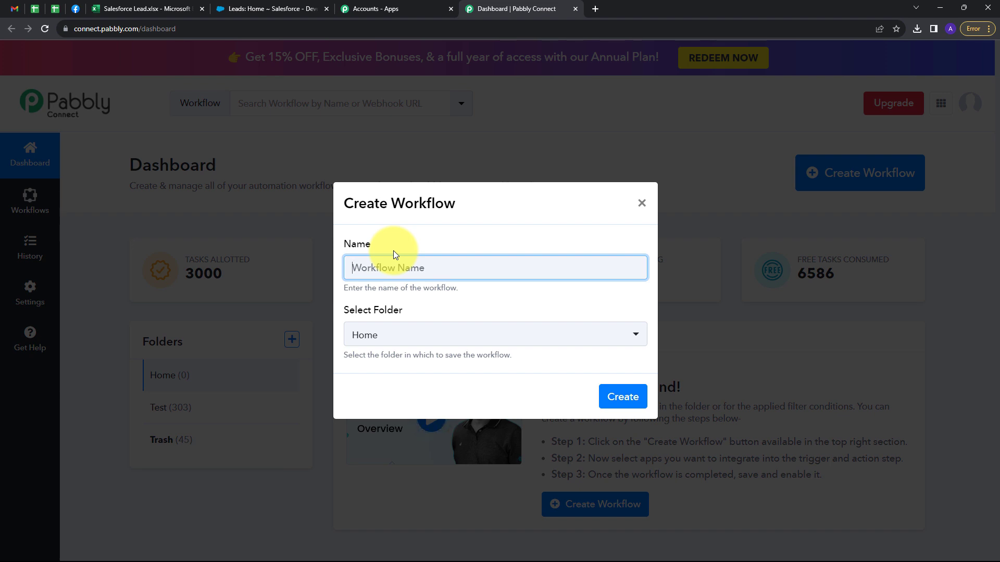
text(Create Salesforce Leads from Microsoft Excel)
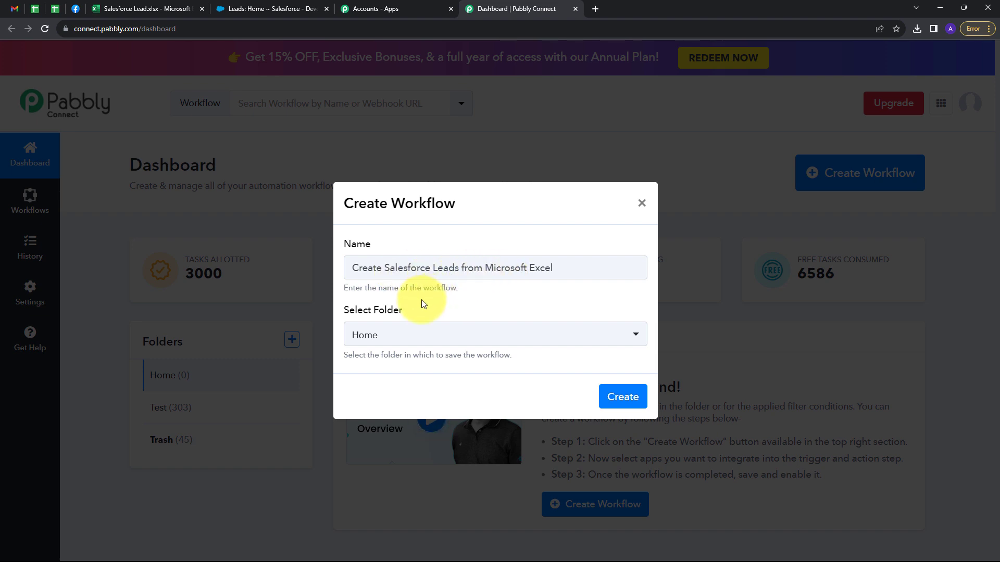
click(439, 334)
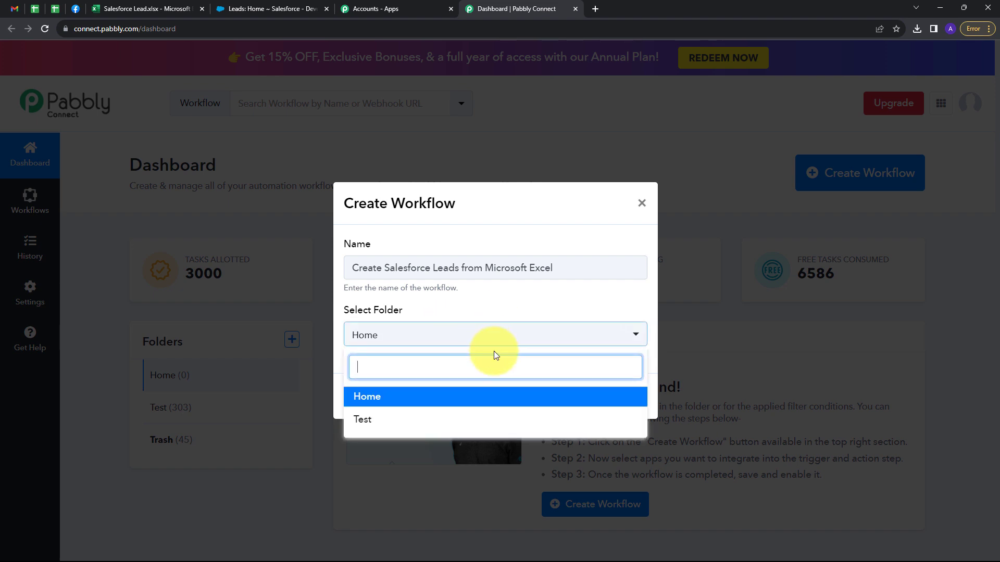
click(372, 396)
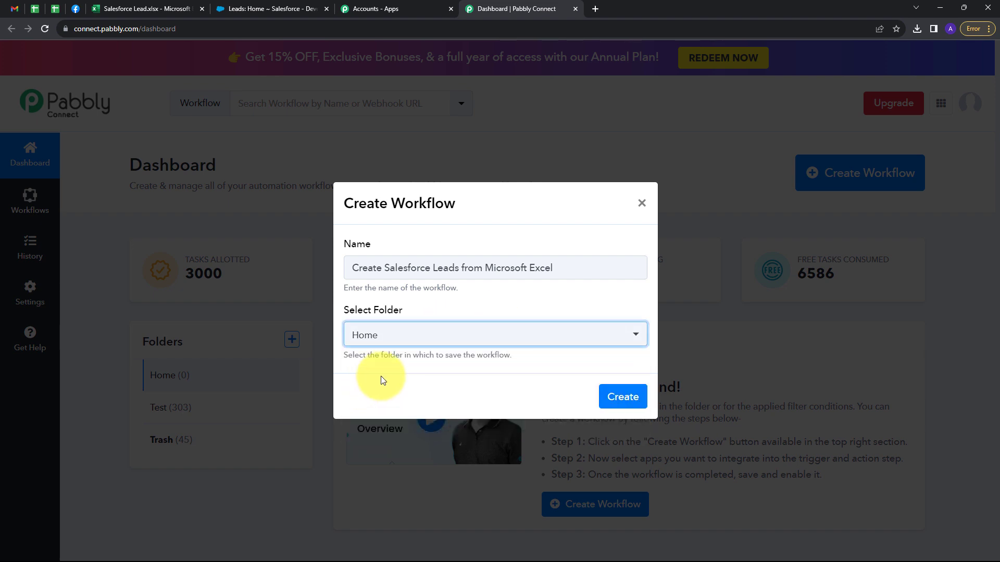
click(619, 396)
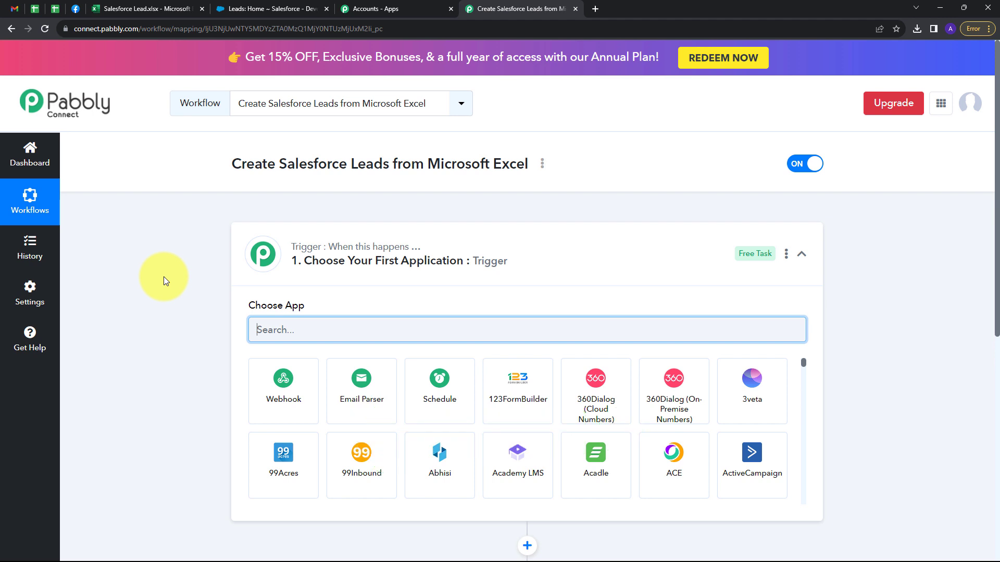
Step: Set the workflow's trigger to Microsoft Excel with the New Row in Worksheet event
scroll(163, 281, down, 2)
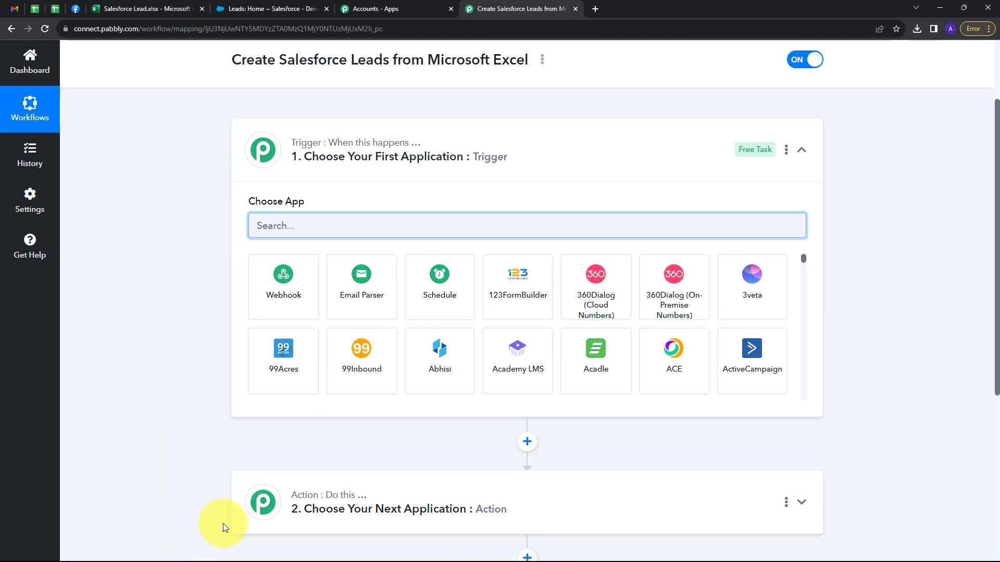
mouse_move(291, 165)
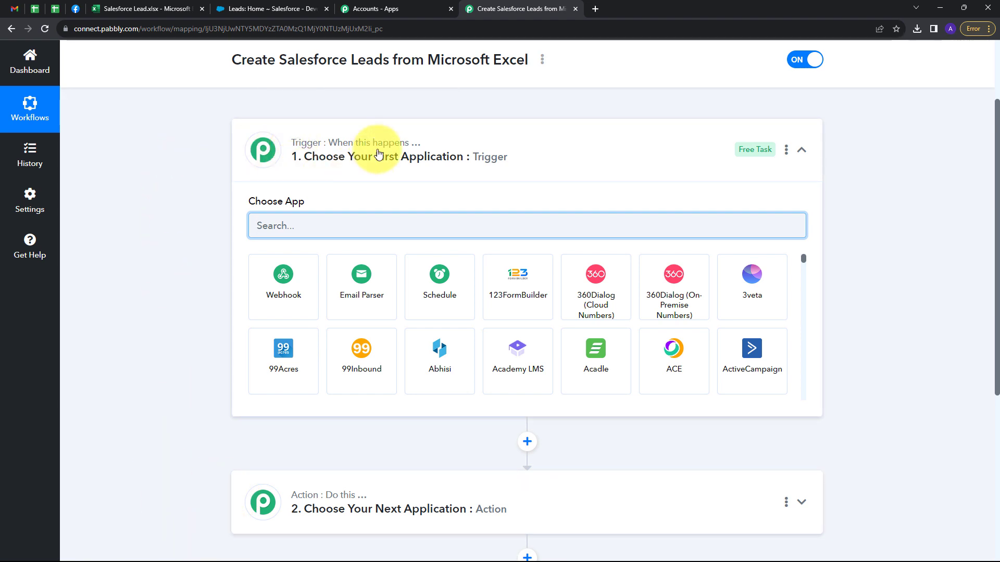
mouse_move(338, 502)
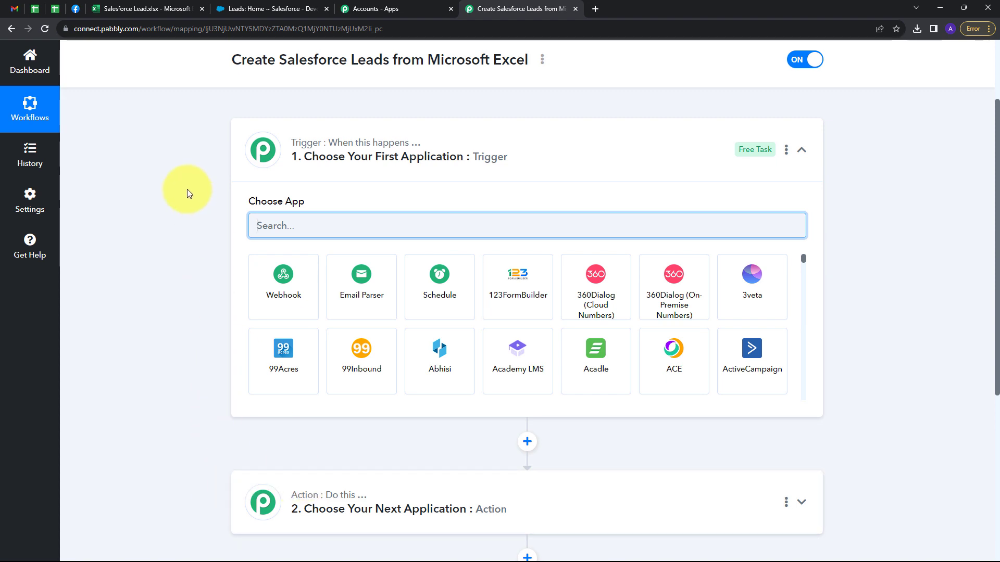
mouse_move(313, 148)
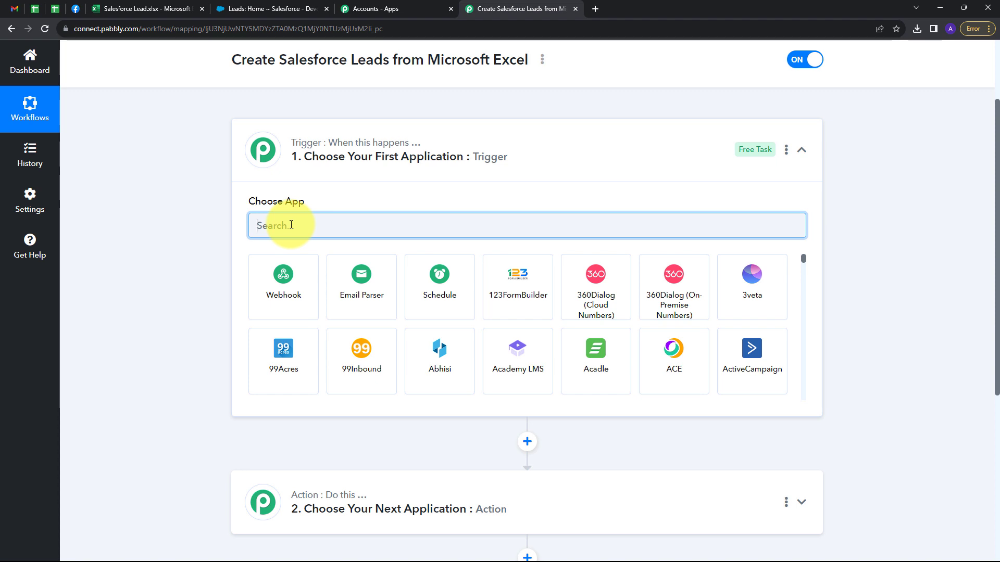
text(exc)
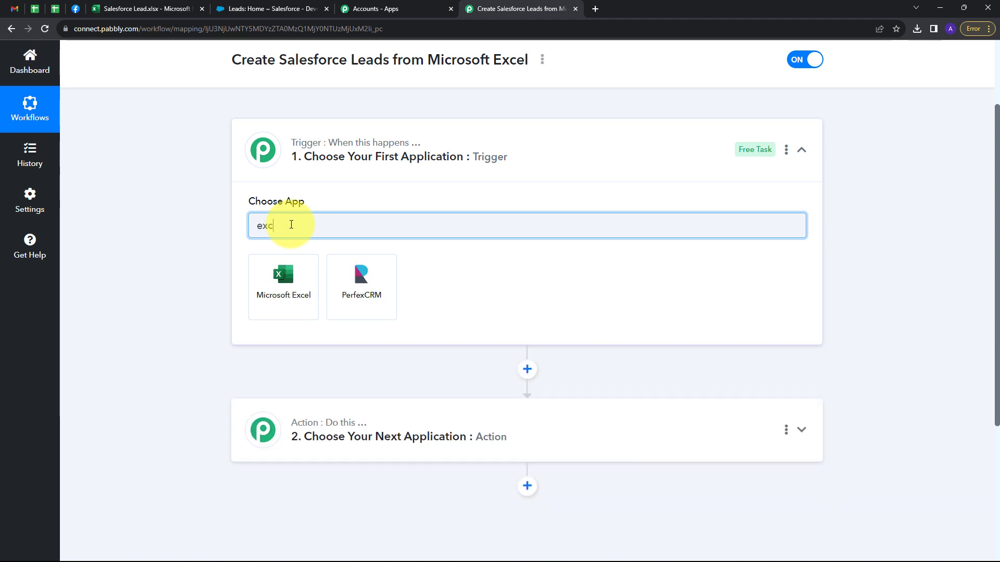
click(271, 276)
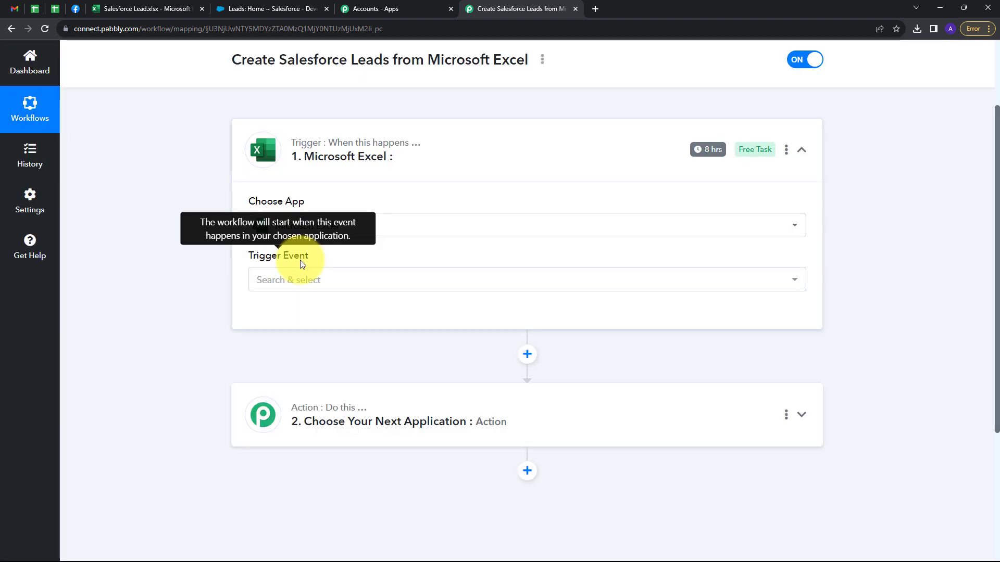
click(415, 274)
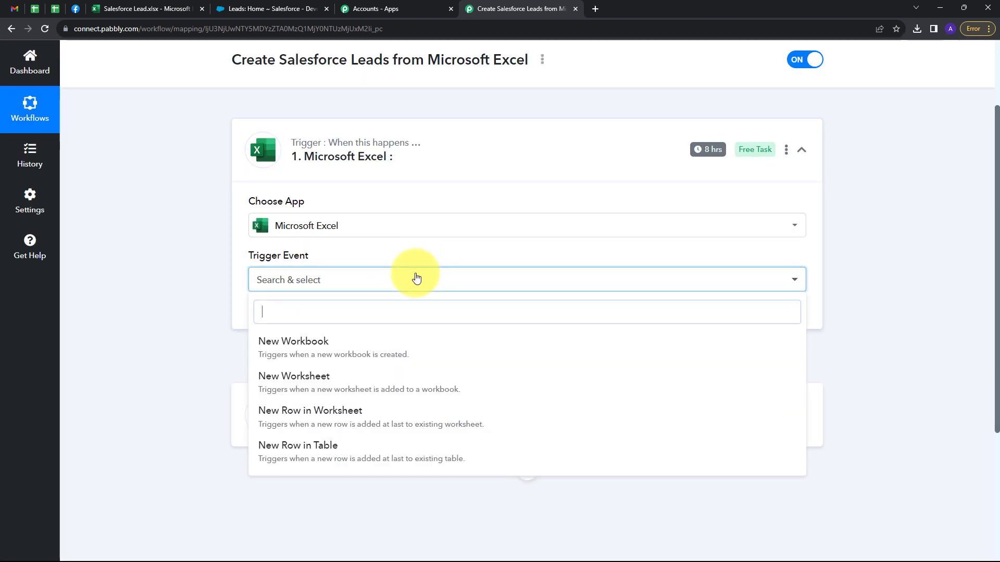
scroll(364, 328, down, 3)
scroll(312, 364, up, 2)
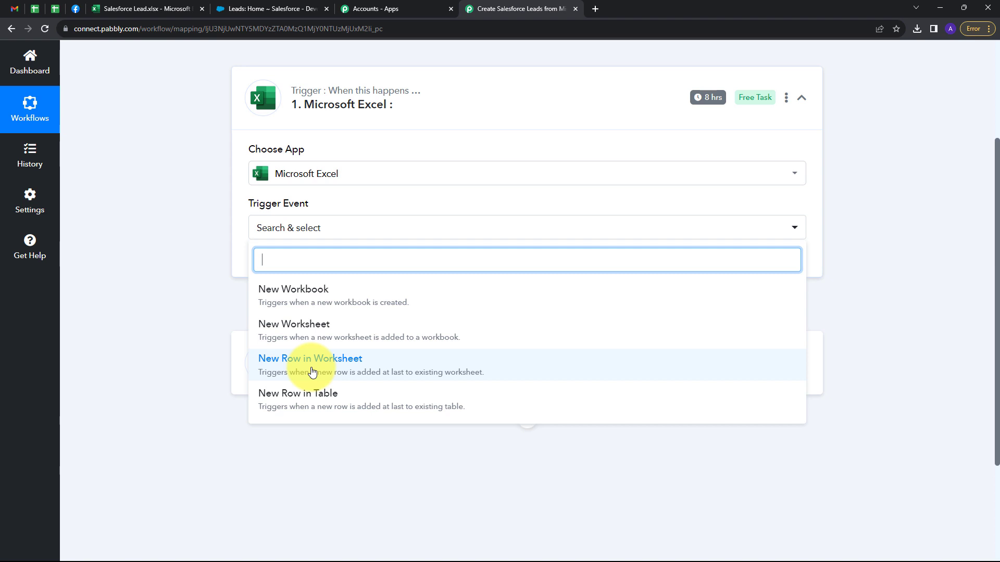
click(287, 370)
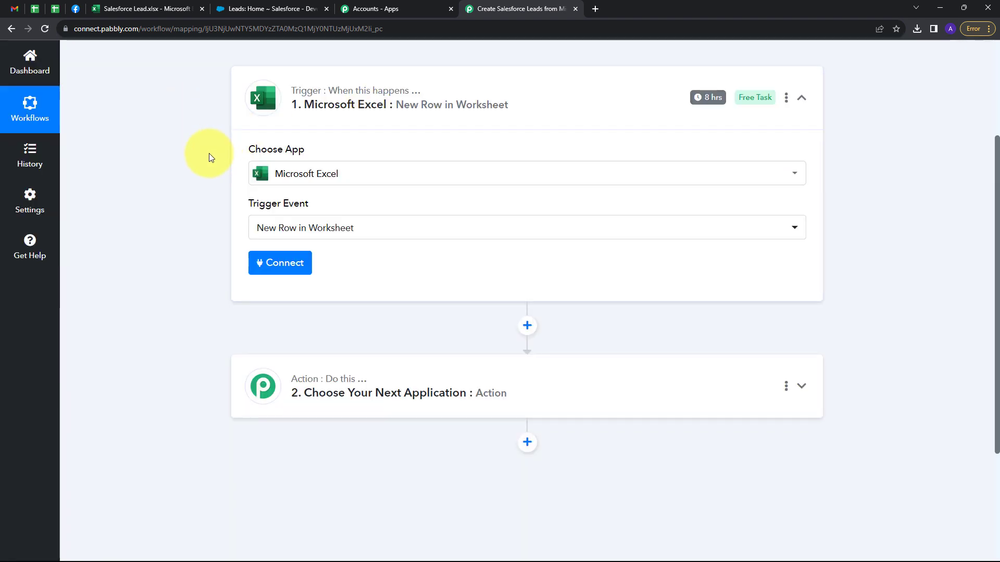
Step: Add a new Microsoft Excel connection to the trigger and accept the permissions Pabbly Connect requests from the Microsoft account
click(264, 265)
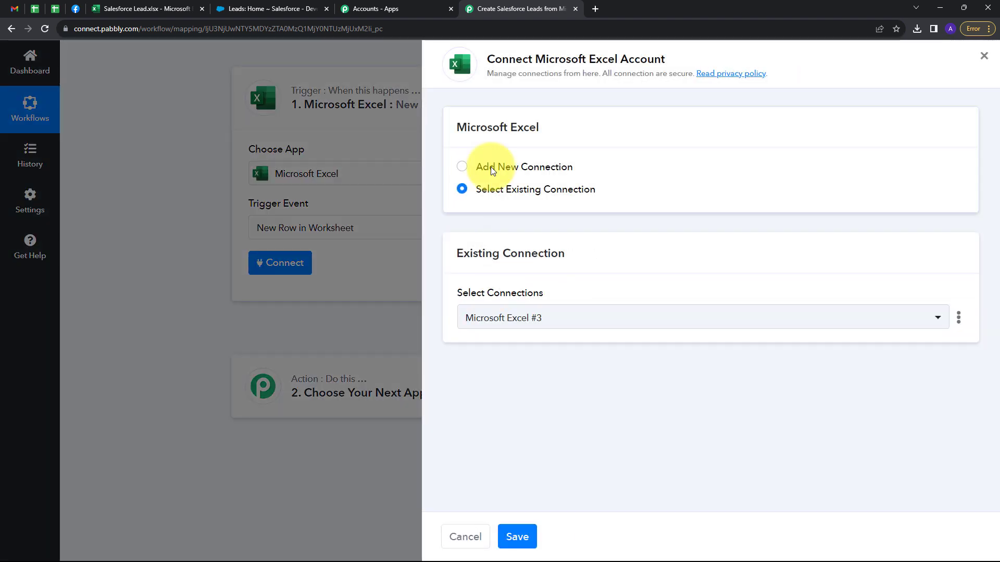
click(491, 167)
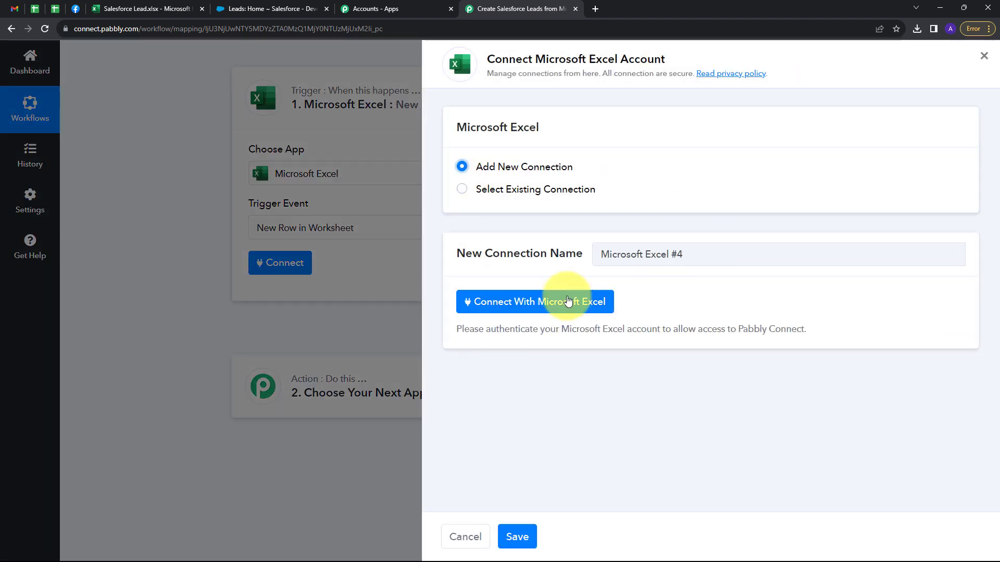
click(516, 309)
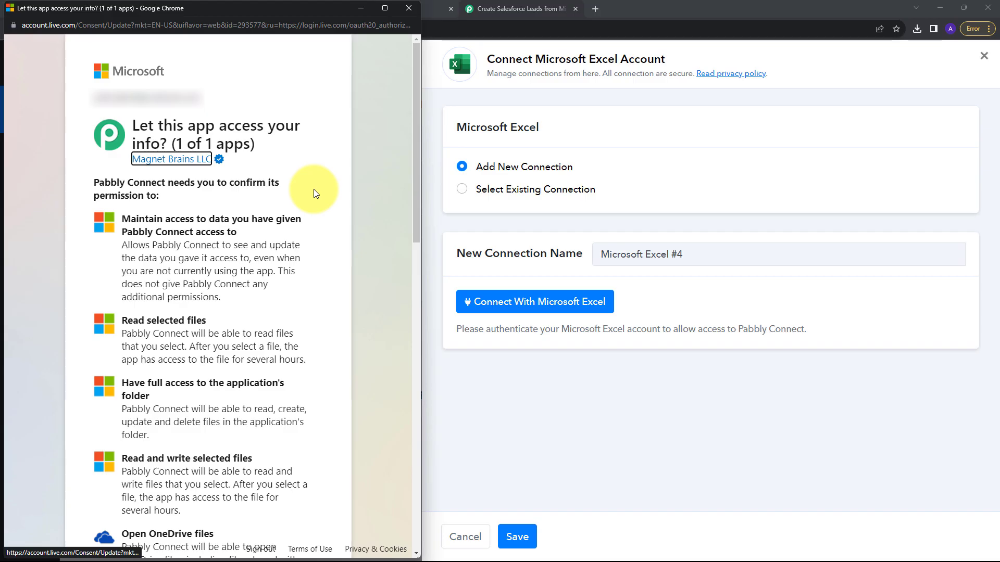
scroll(315, 193, down, 2)
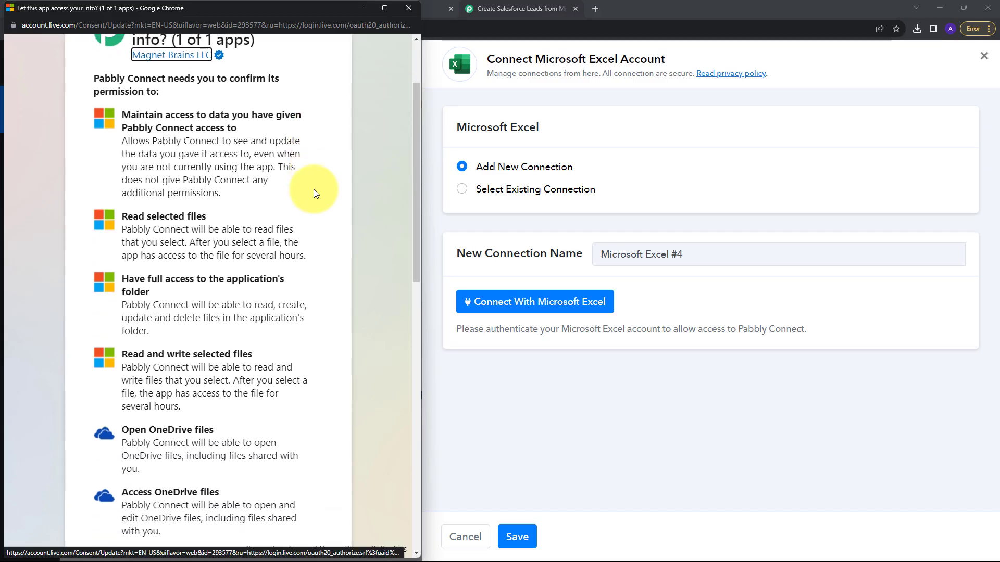
scroll(315, 192, down, 12)
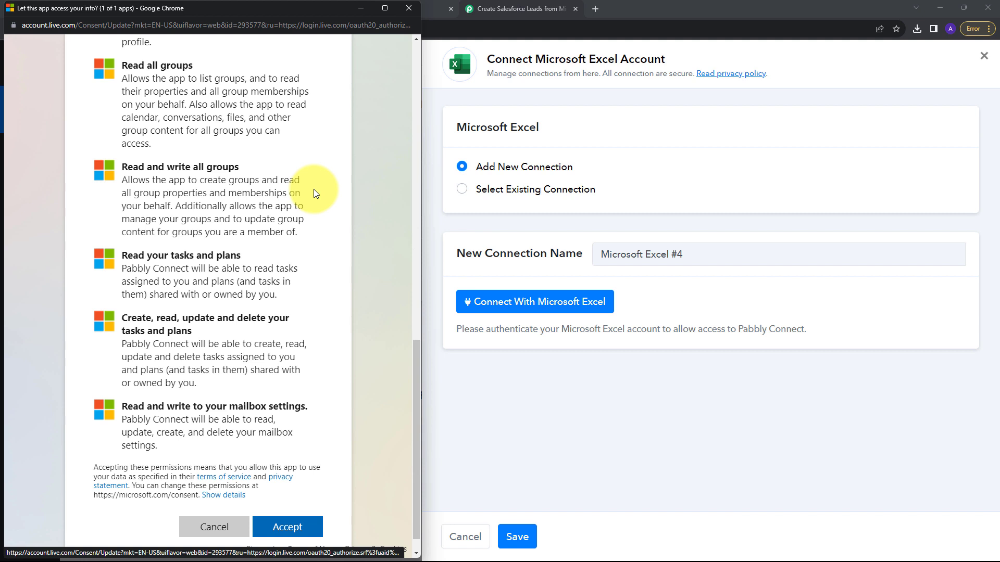
scroll(314, 188, down, 1)
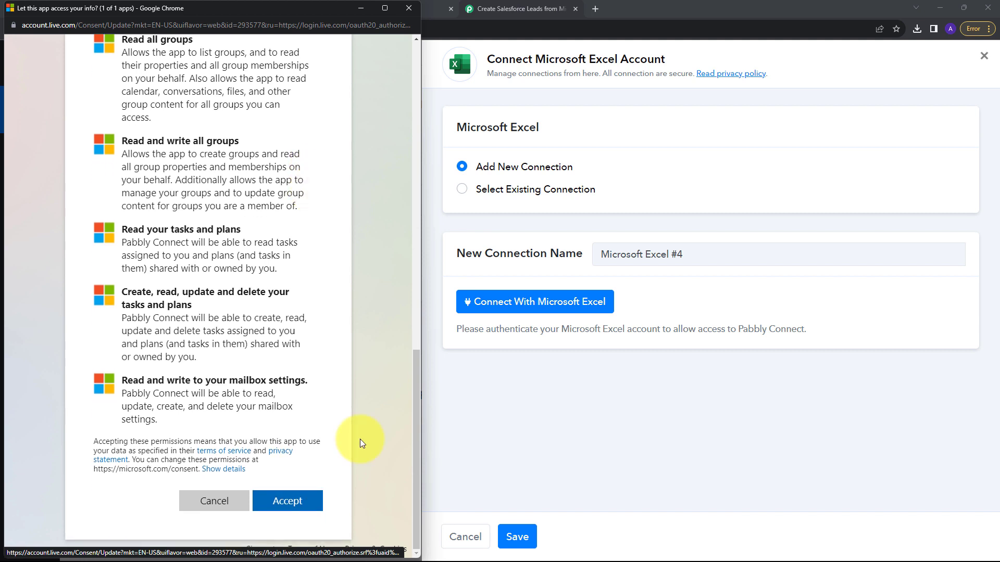
click(281, 501)
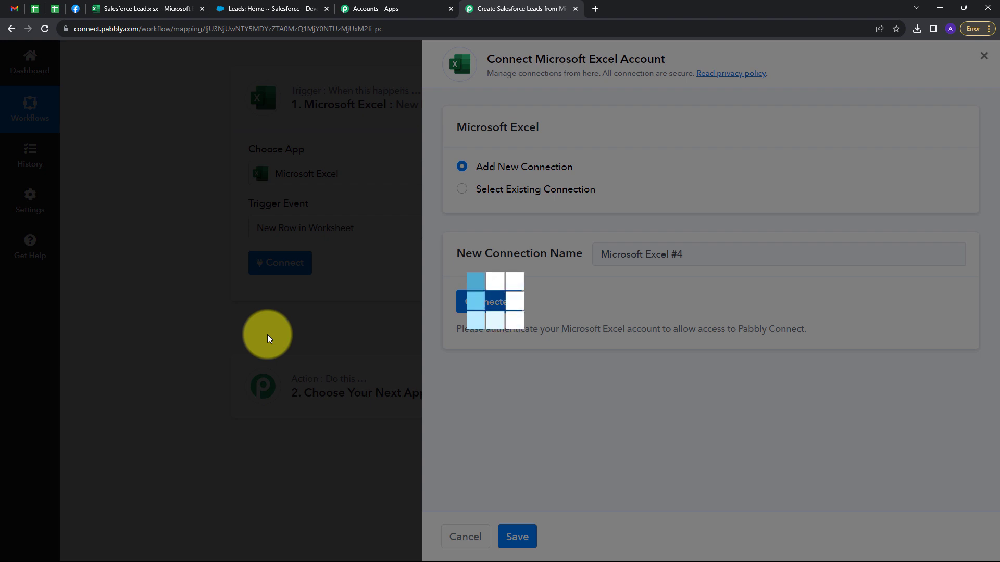
Step: Check the lead spreadsheet in Excel Online and select Salesforce Lead.xlsx as the trigger's workbook
scroll(194, 323, down, 1)
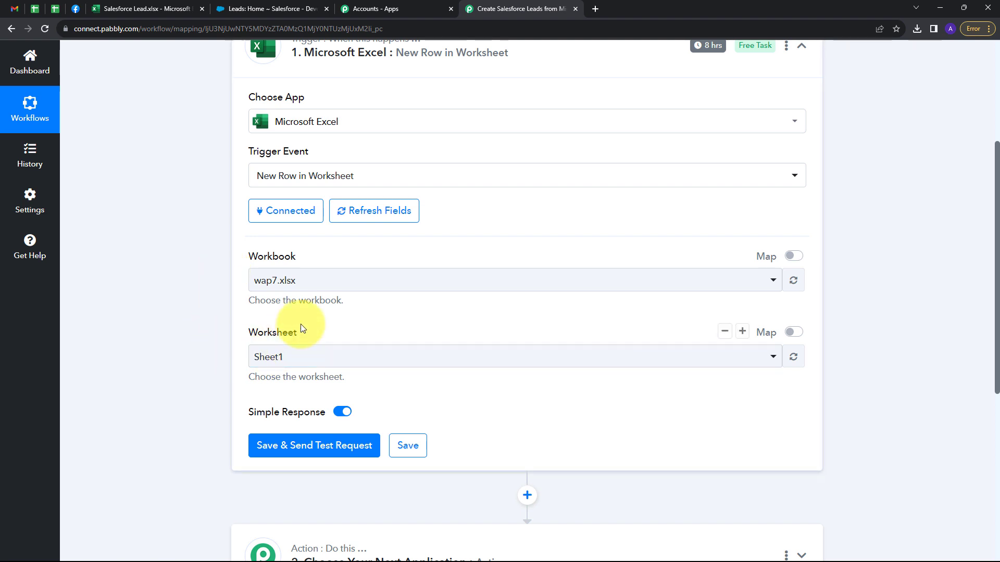
click(156, 10)
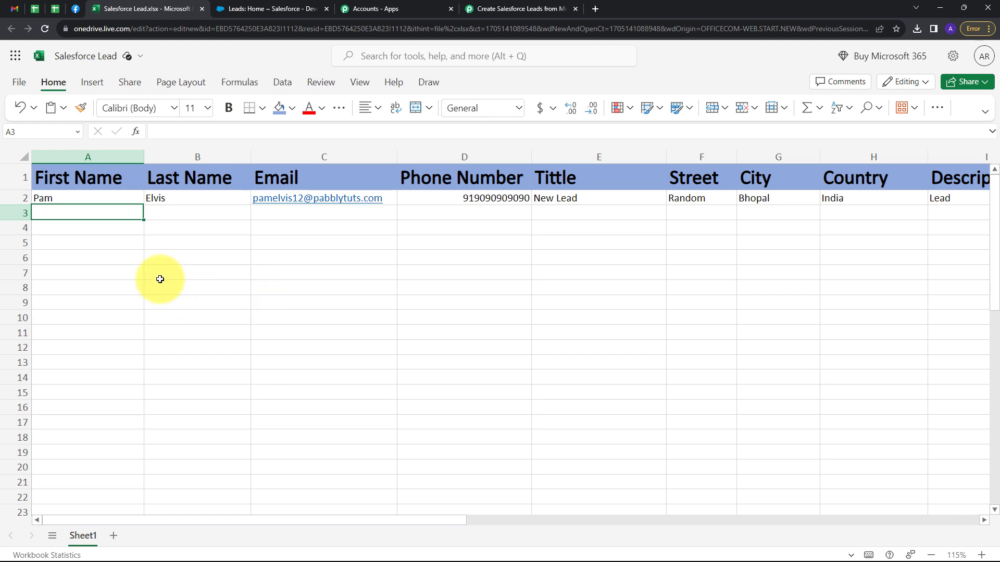
click(506, 9)
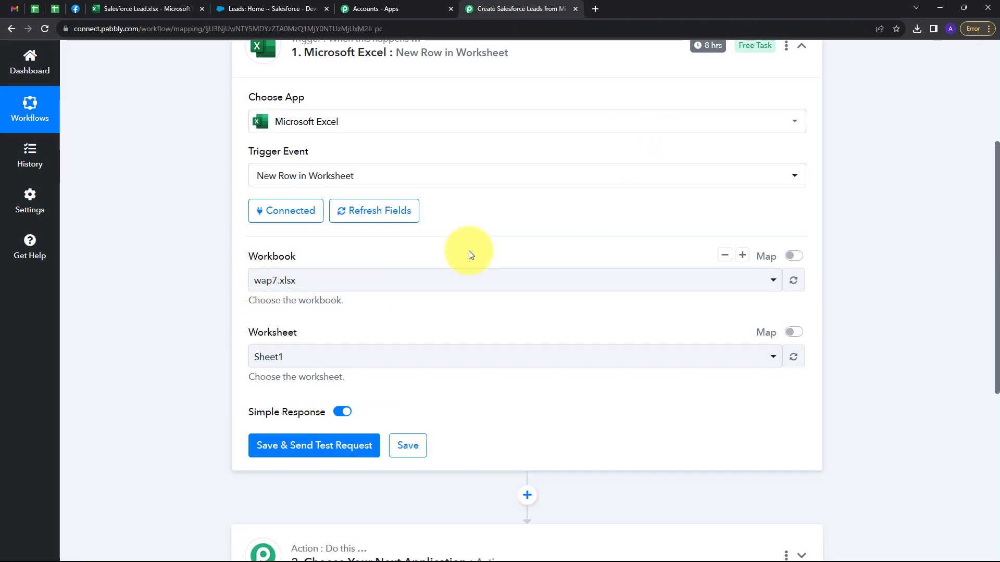
click(478, 286)
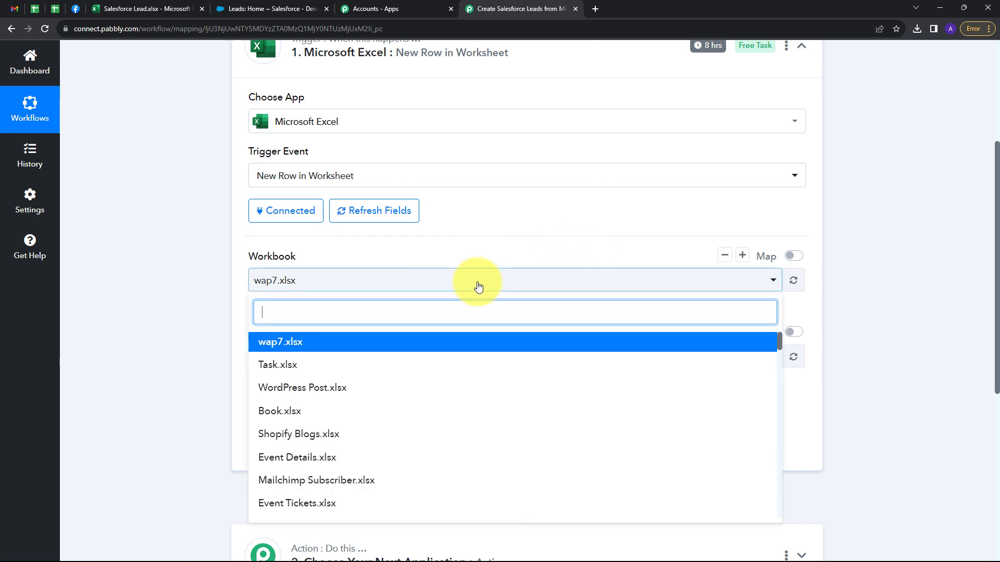
scroll(365, 373, down, 3)
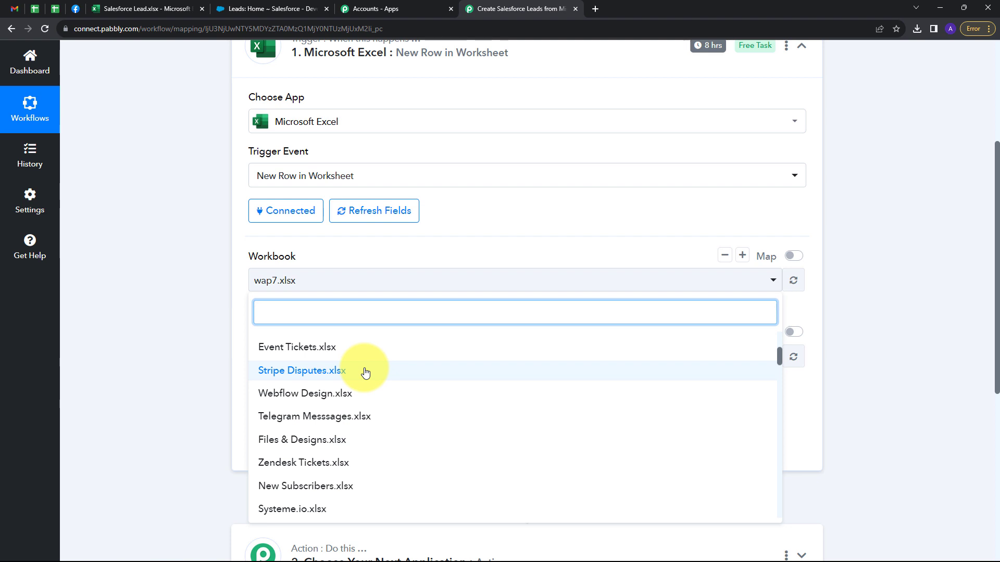
scroll(366, 372, up, 3)
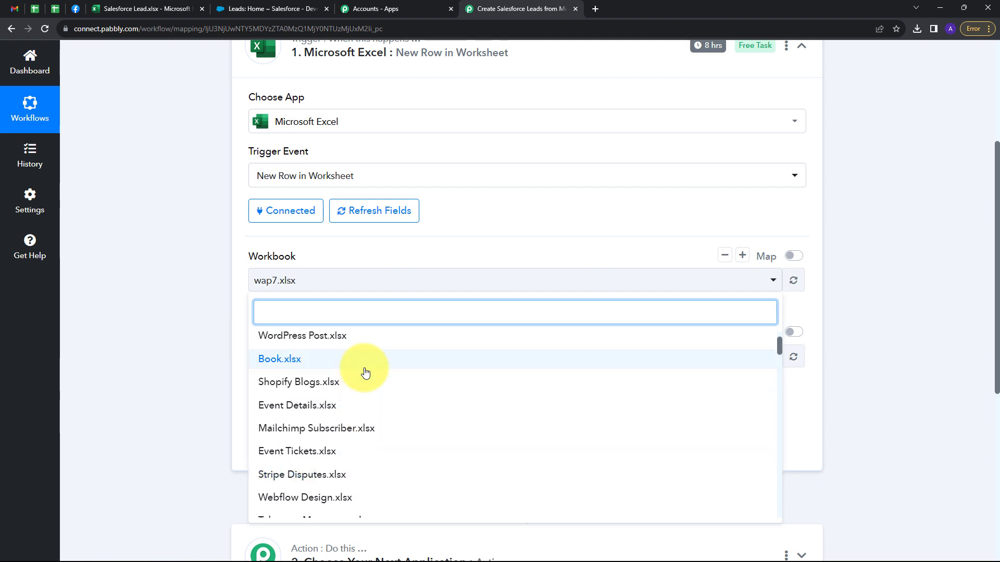
text(sa)
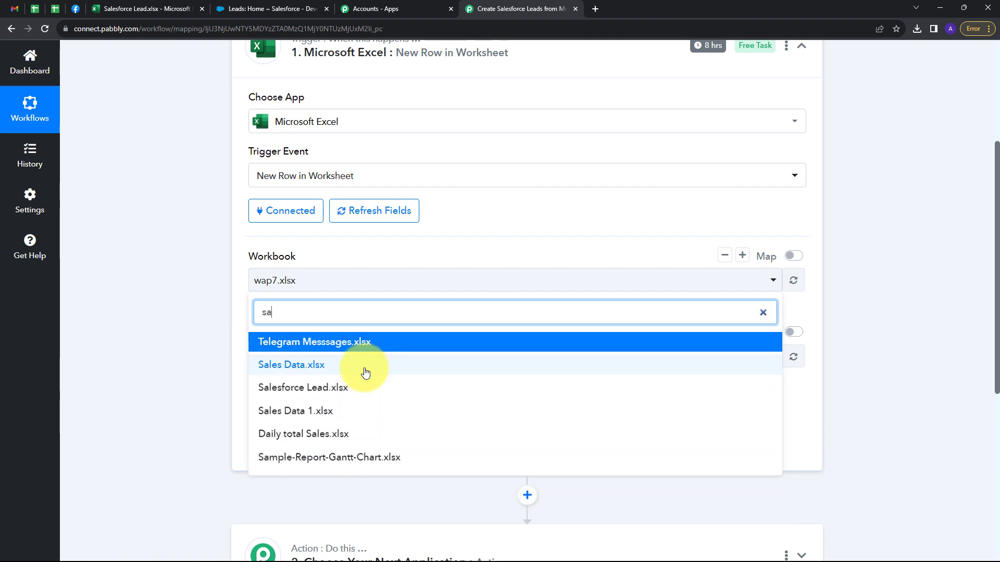
click(286, 392)
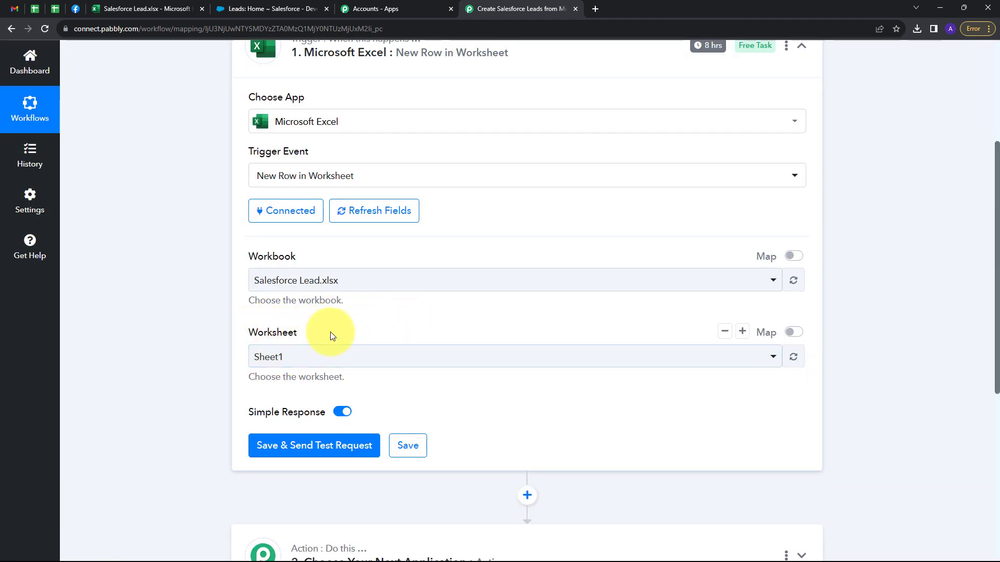
Step: Select Sheet1 as the trigger's worksheet, save the trigger and send a test request
click(336, 357)
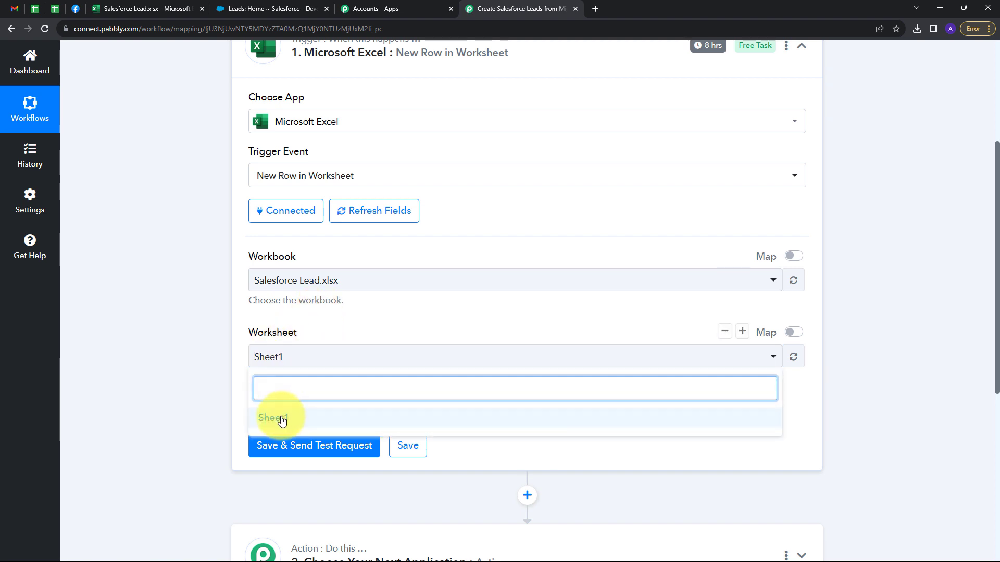
click(280, 417)
scroll(348, 307, up, 1)
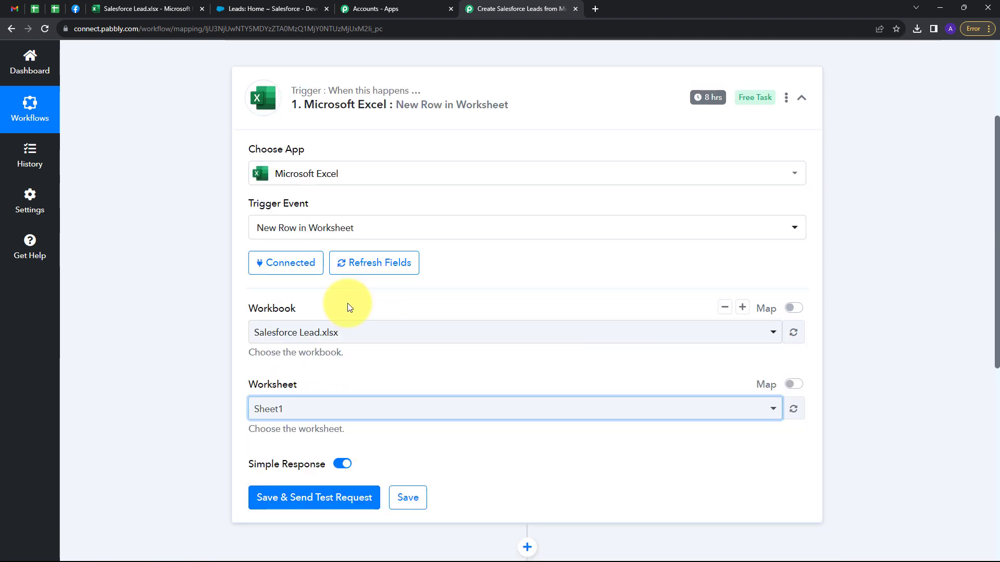
click(264, 501)
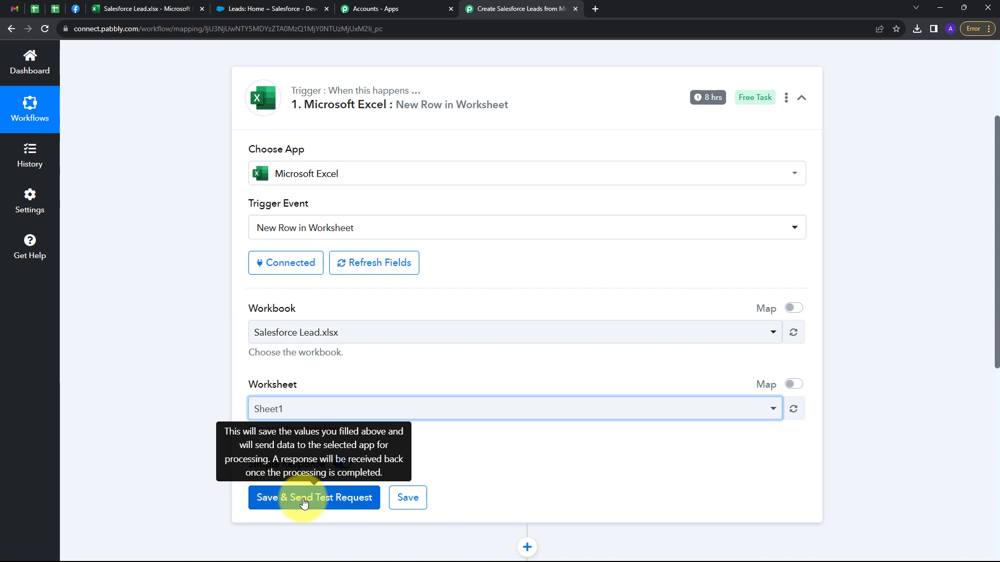
Step: Examine the trigger's test response, going through the row values from RowData 0 to RowData 9
scroll(733, 335, down, 2)
scroll(734, 335, down, 2)
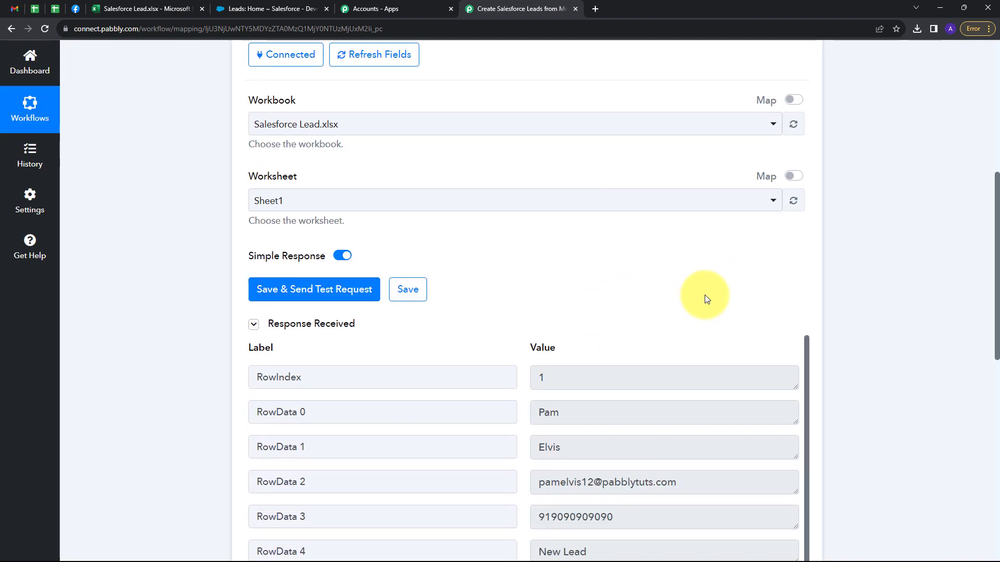
scroll(609, 301, down, 3)
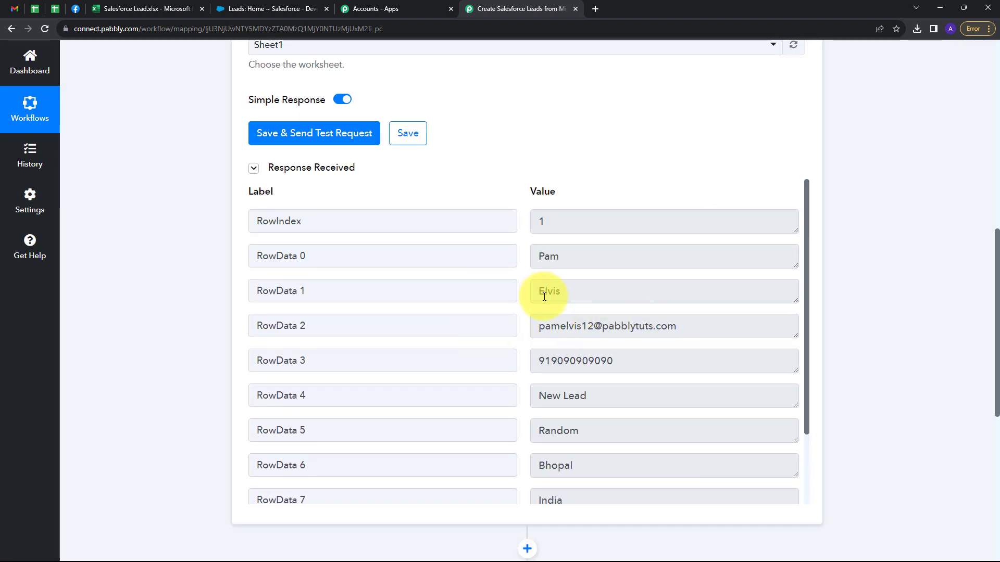
scroll(510, 178, up, 4)
scroll(510, 178, up, 4)
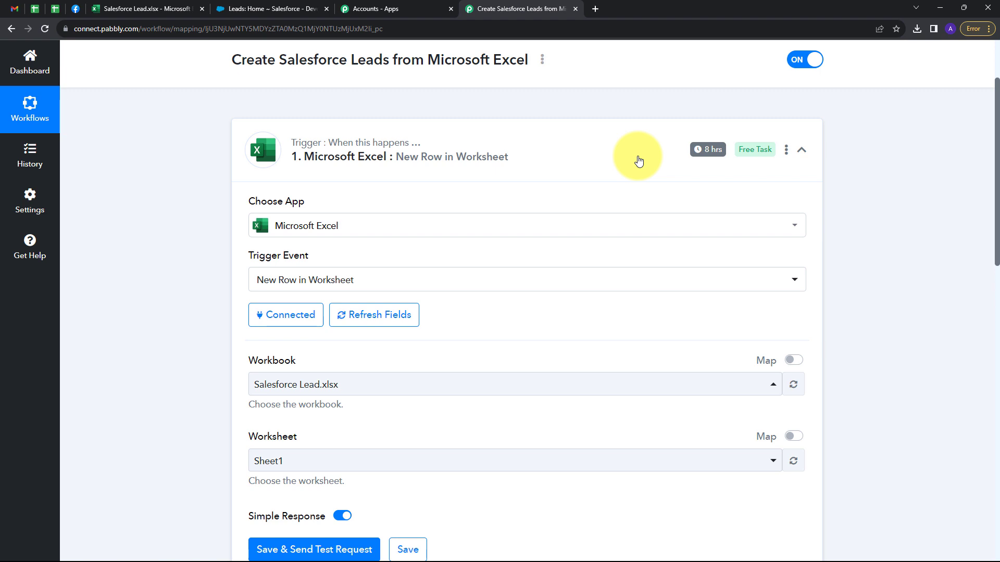
scroll(639, 161, down, 7)
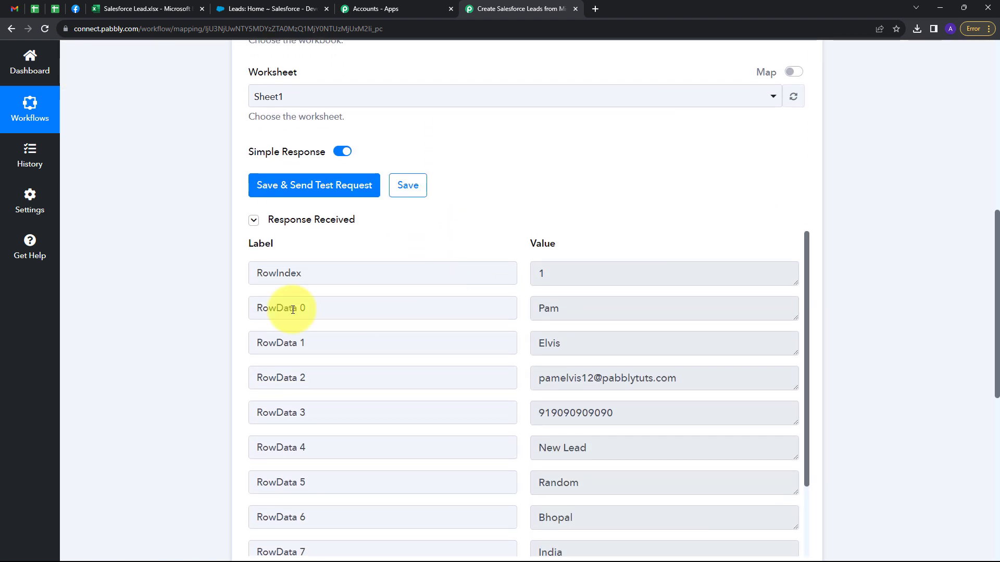
scroll(573, 302, down, 1)
double_click(544, 260)
double_click(551, 293)
scroll(552, 292, down, 1)
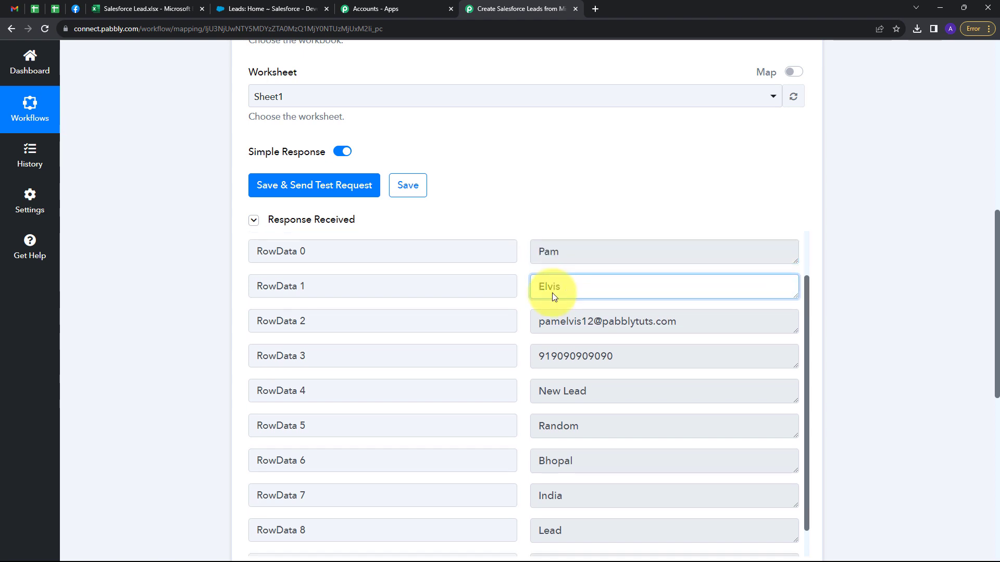
drag(688, 290, 529, 290)
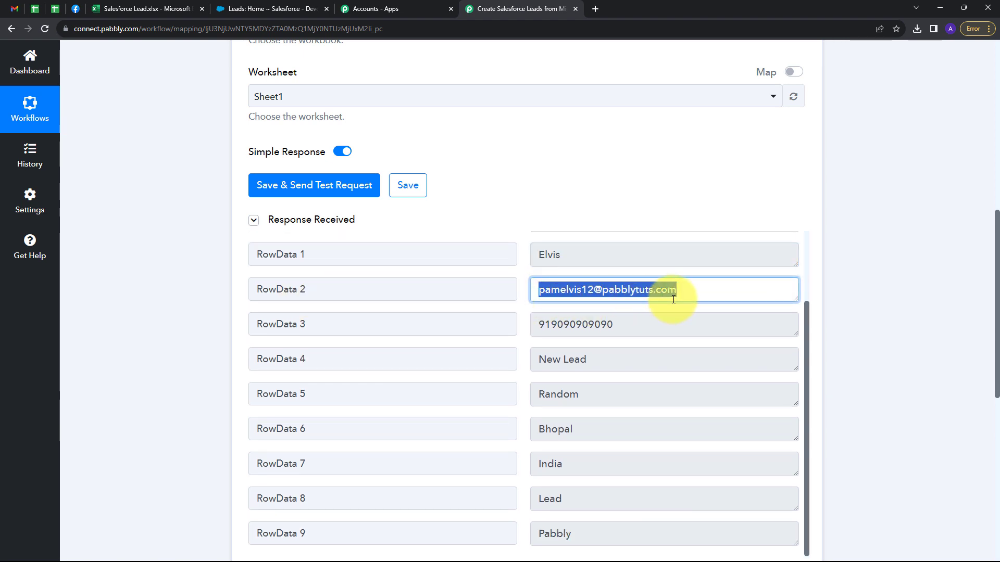
drag(648, 339, 524, 326)
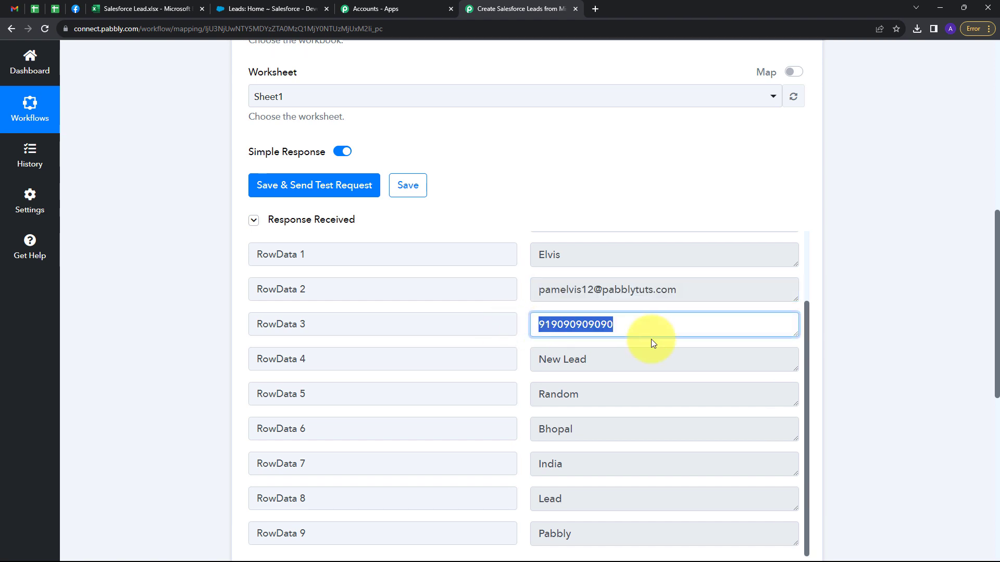
scroll(653, 343, down, 1)
drag(599, 315, 513, 313)
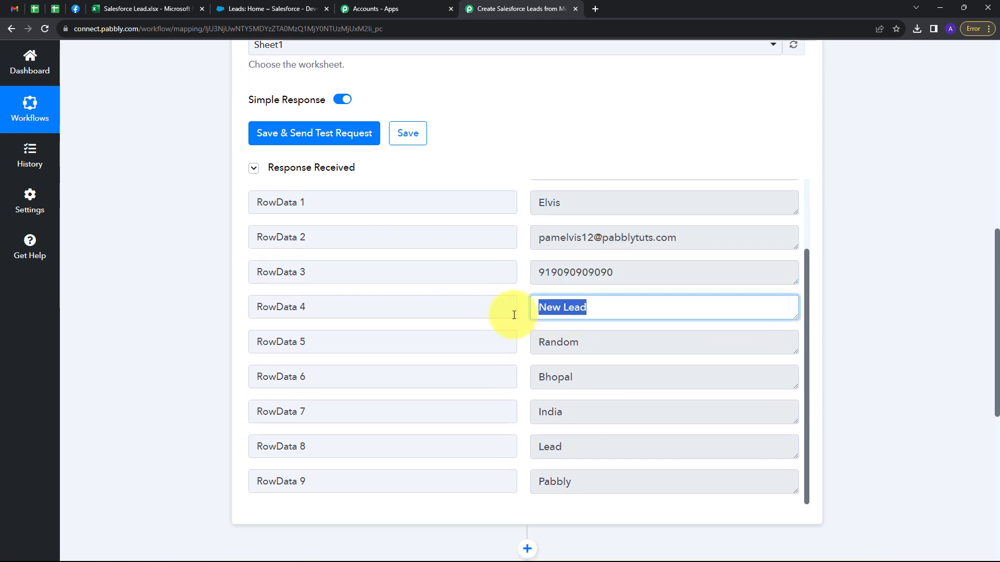
drag(595, 342, 468, 356)
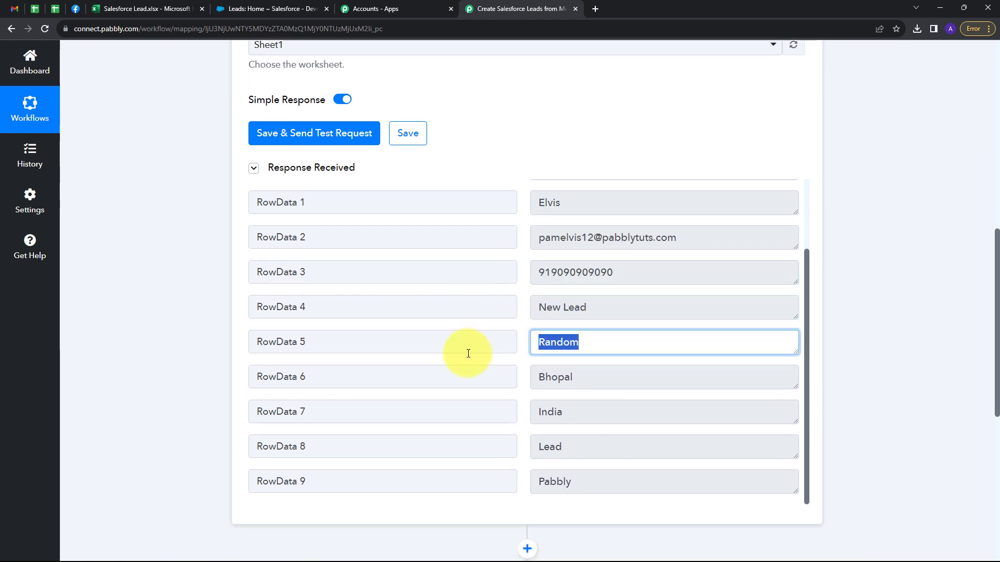
drag(588, 378, 510, 383)
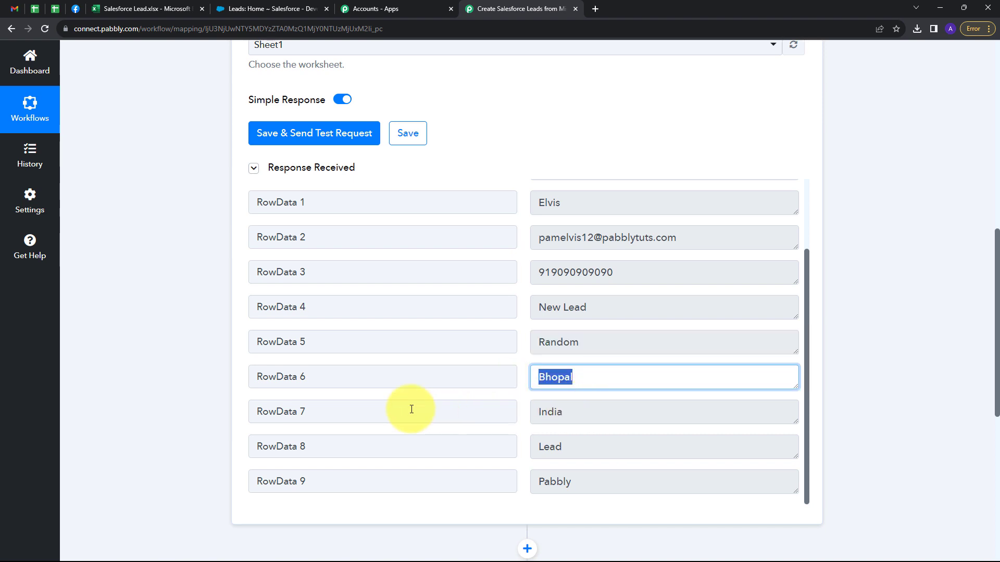
click(587, 416)
drag(587, 416, 530, 425)
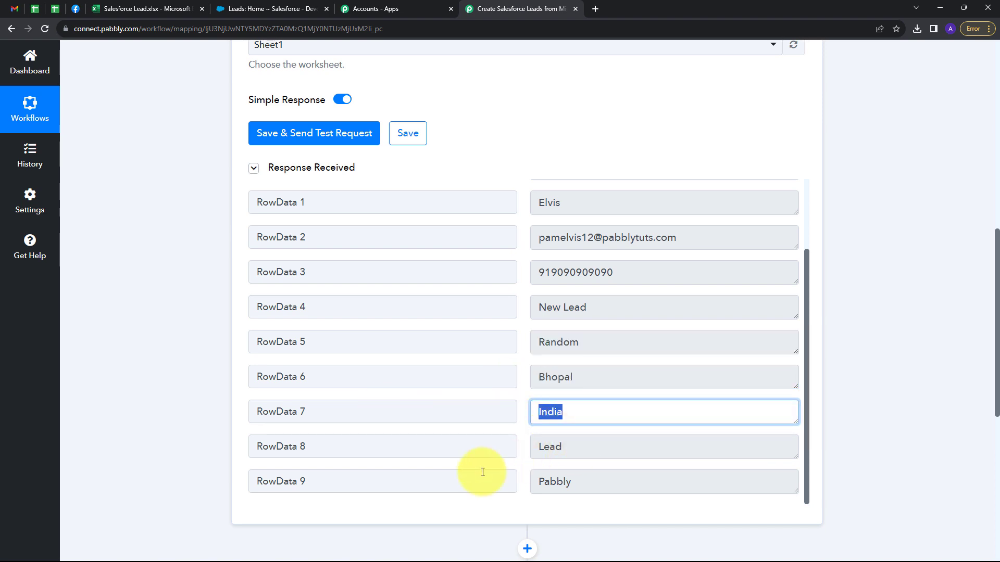
drag(587, 454, 528, 462)
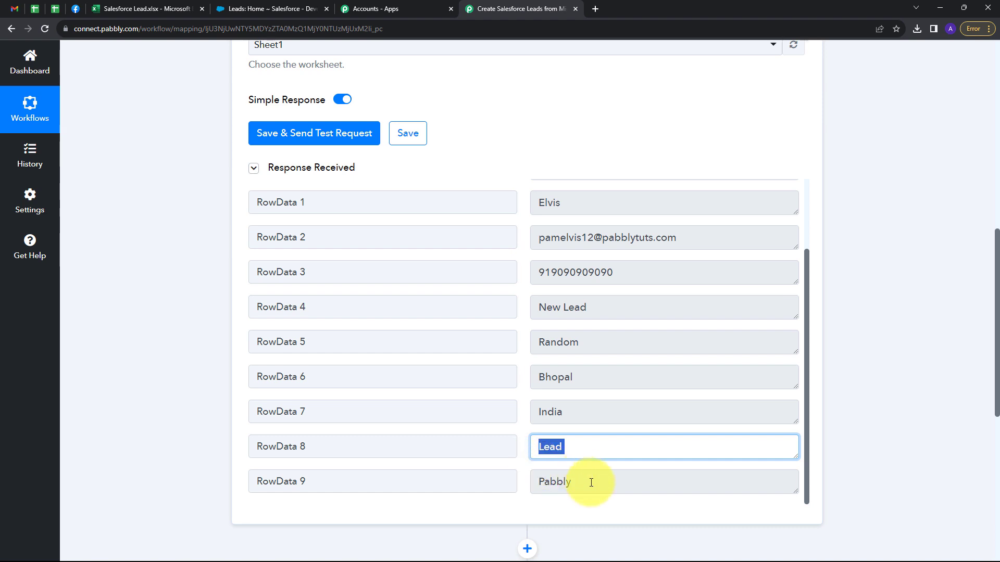
drag(580, 484, 515, 499)
scroll(573, 384, up, 2)
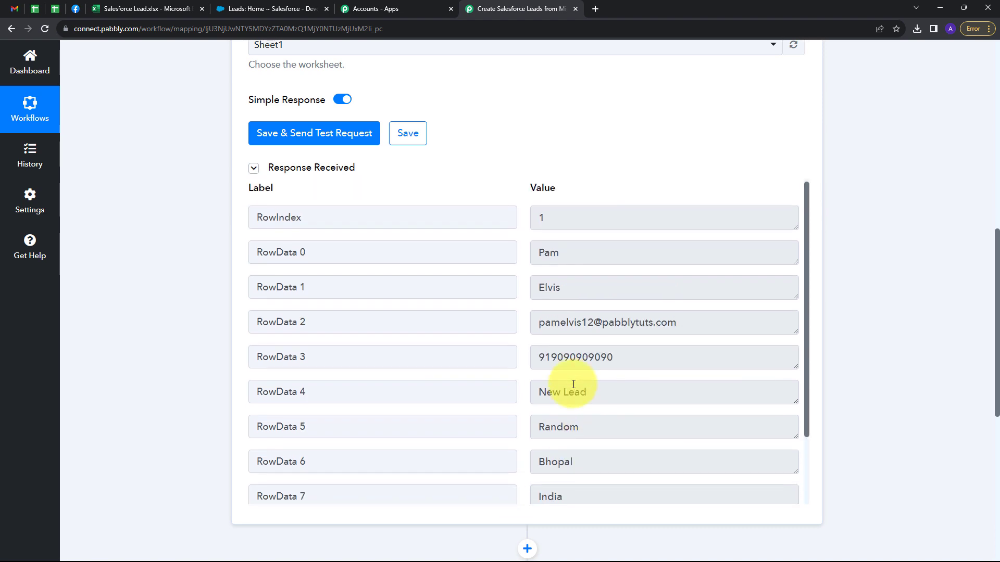
scroll(573, 384, down, 2)
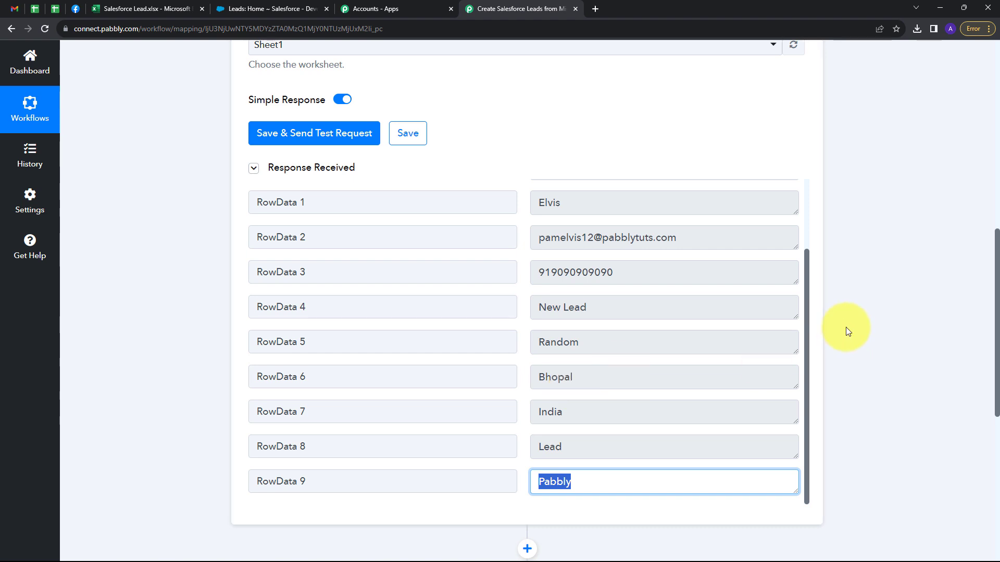
Step: Set the workflow's action step to Salesforce with the Create Lead event
scroll(846, 328, down, 5)
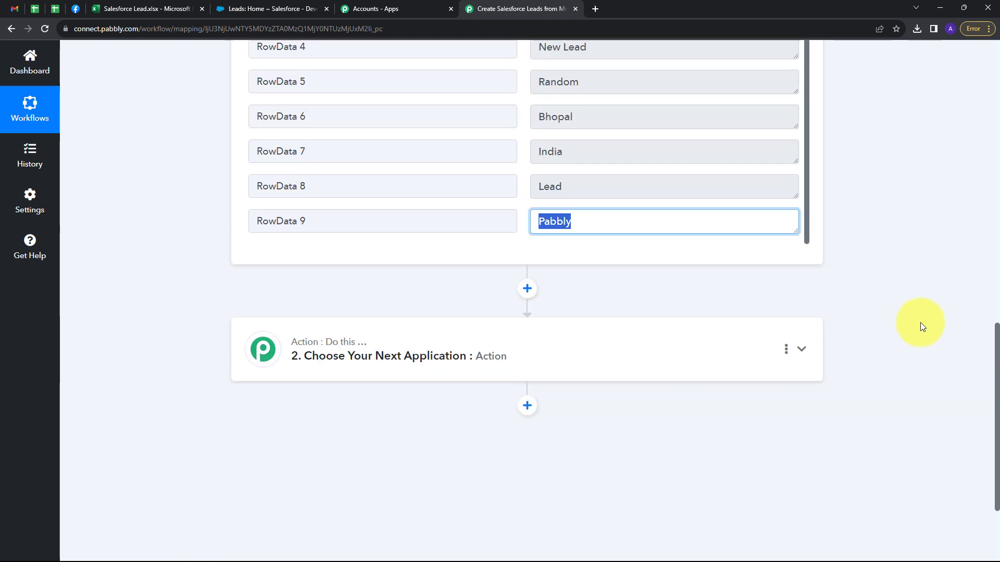
click(515, 353)
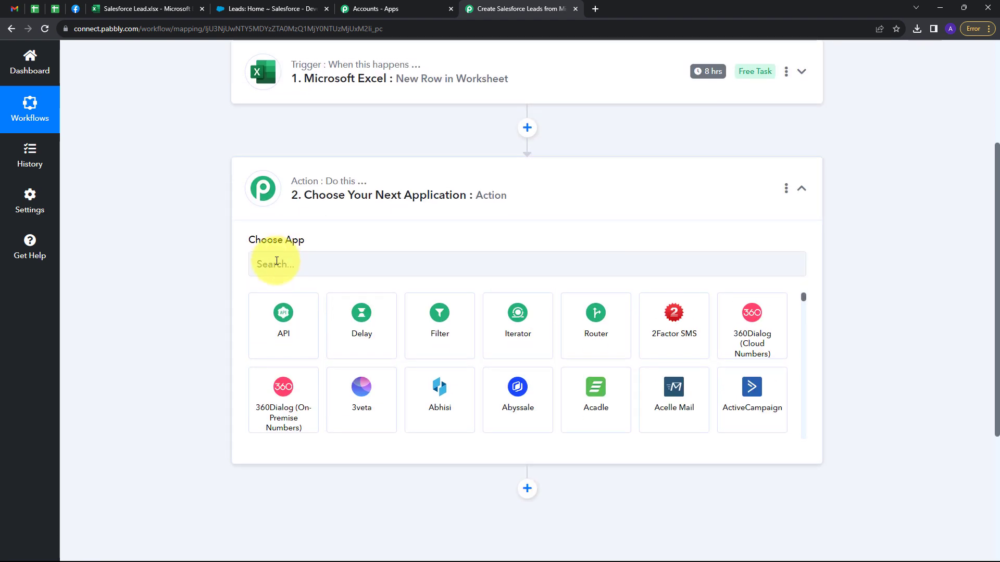
click(277, 261)
text(sal)
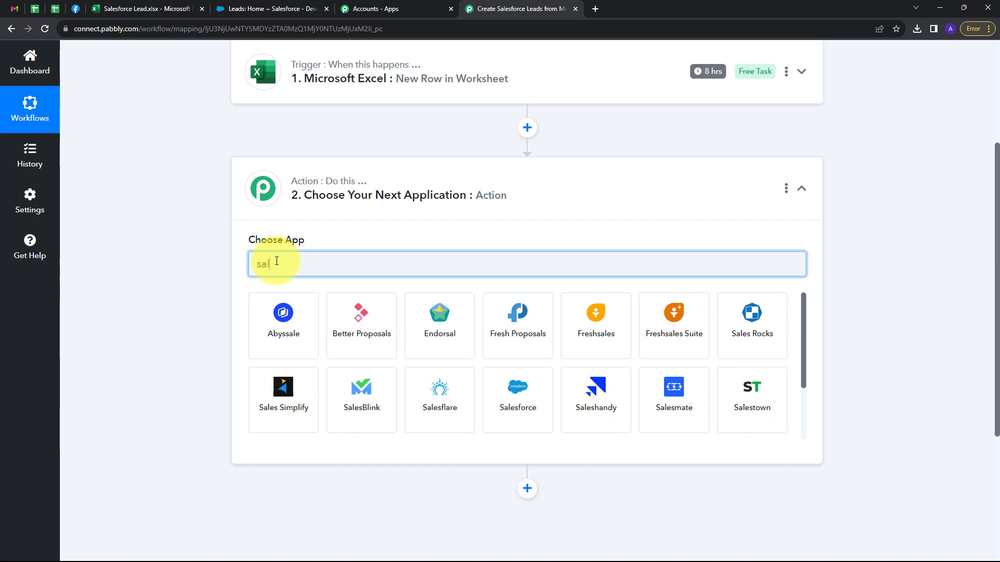
text(es)
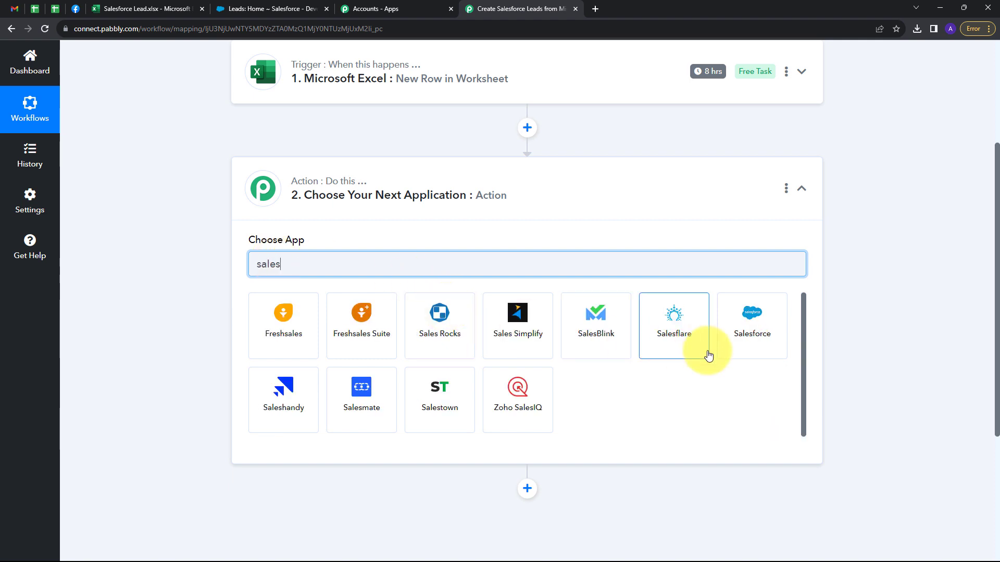
click(748, 336)
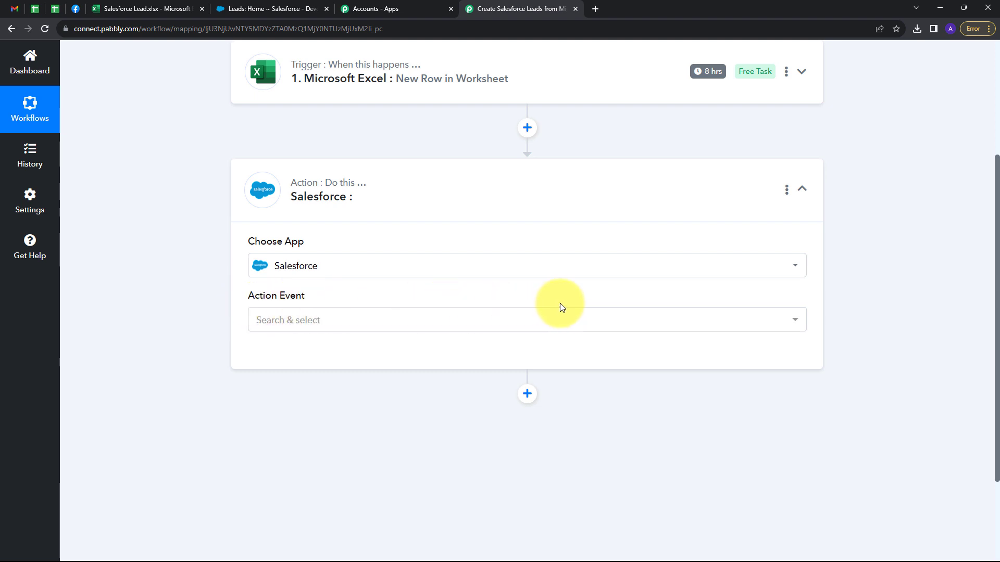
click(459, 326)
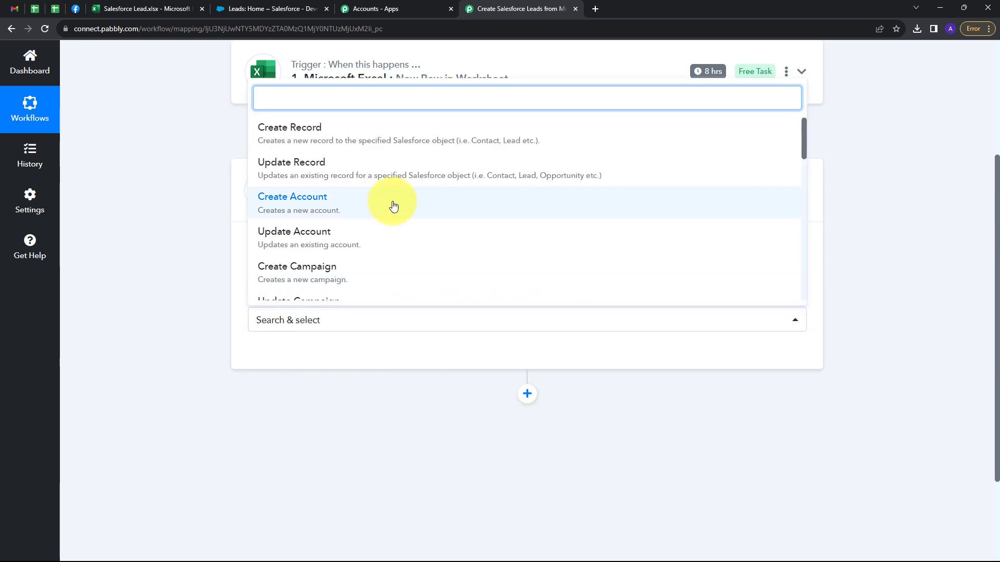
scroll(287, 210, down, 4)
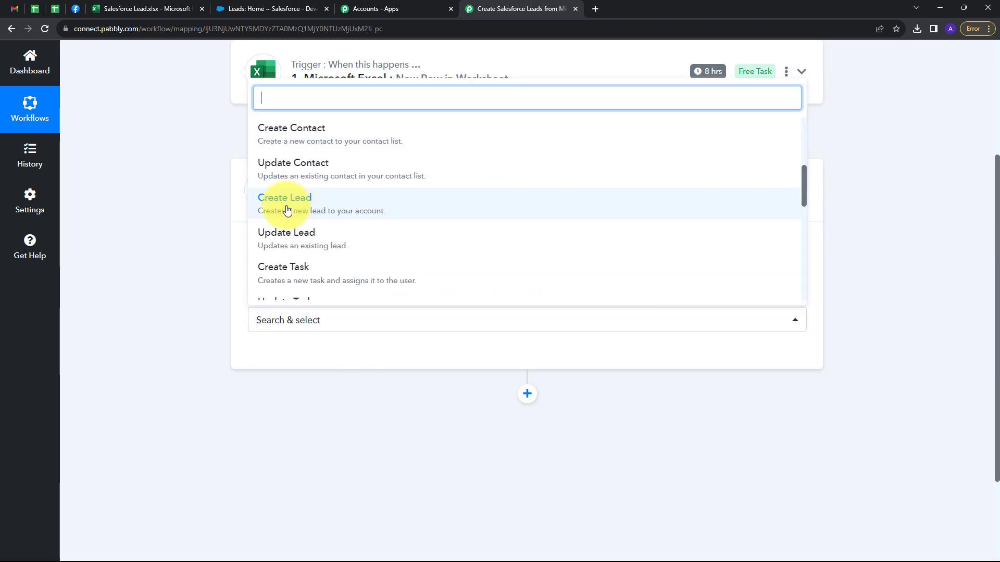
click(287, 210)
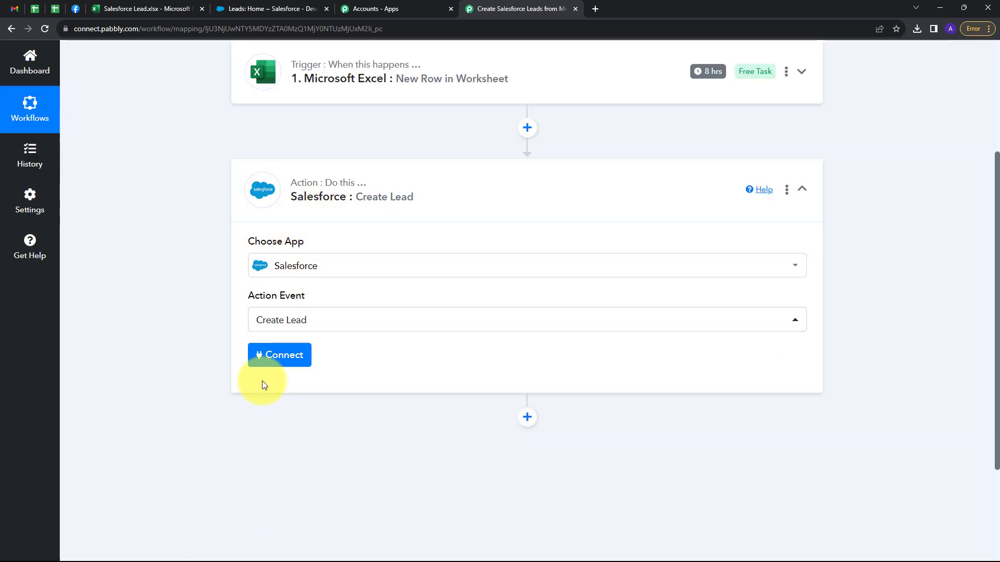
Step: Connect the action step to Salesforce with a new connection, Salesforce #3, and allow Pabbly Connect access to the account
click(272, 362)
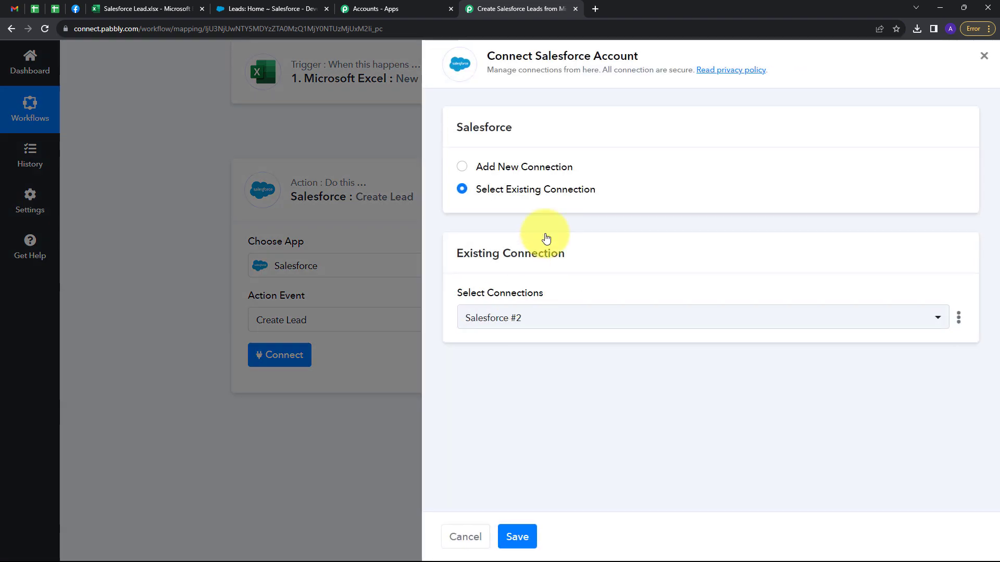
click(523, 168)
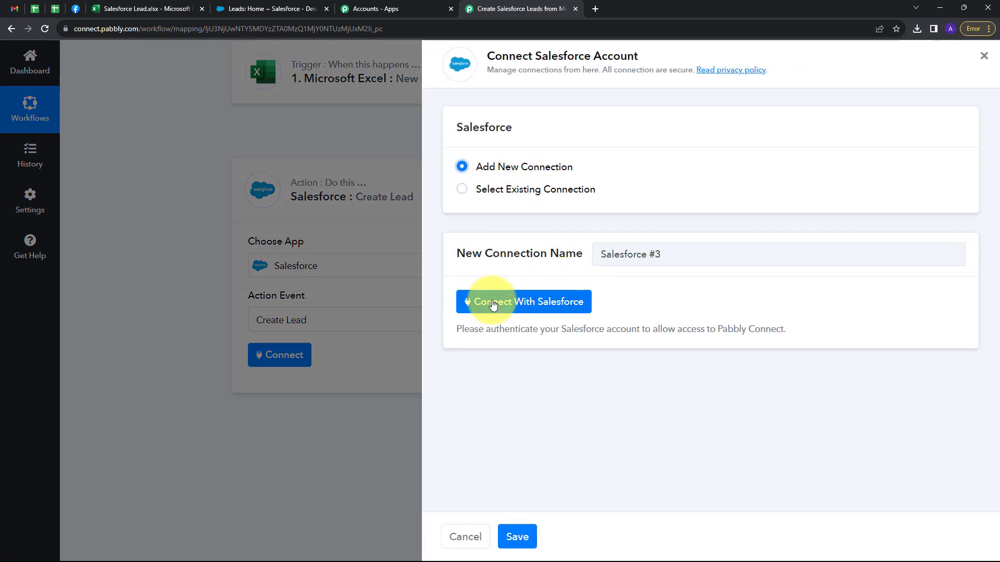
click(507, 305)
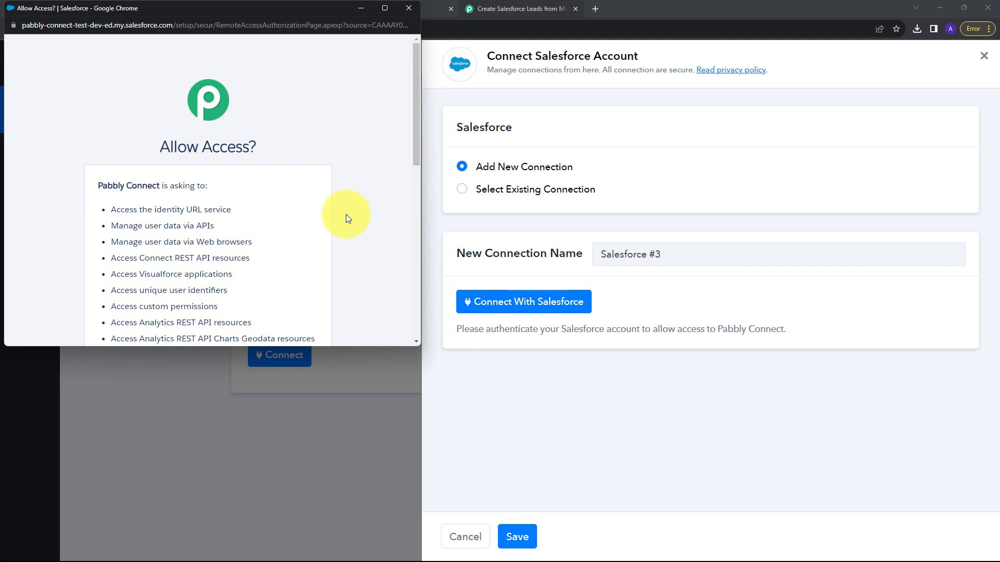
scroll(346, 214, down, 8)
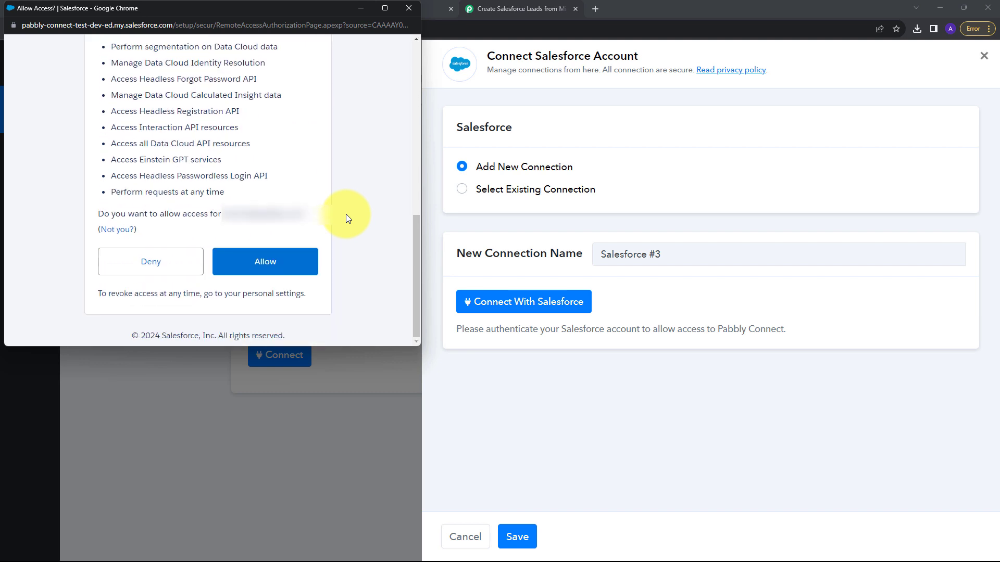
click(255, 266)
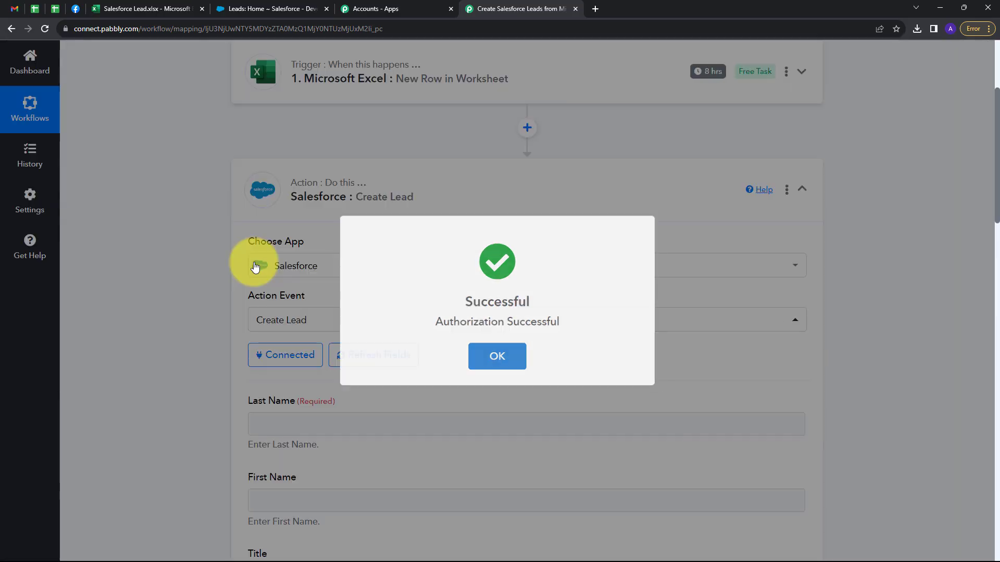
Step: Look over the Create Lead fields and map Last Name to RowData 1 from the Microsoft Excel trigger
scroll(421, 298, down, 4)
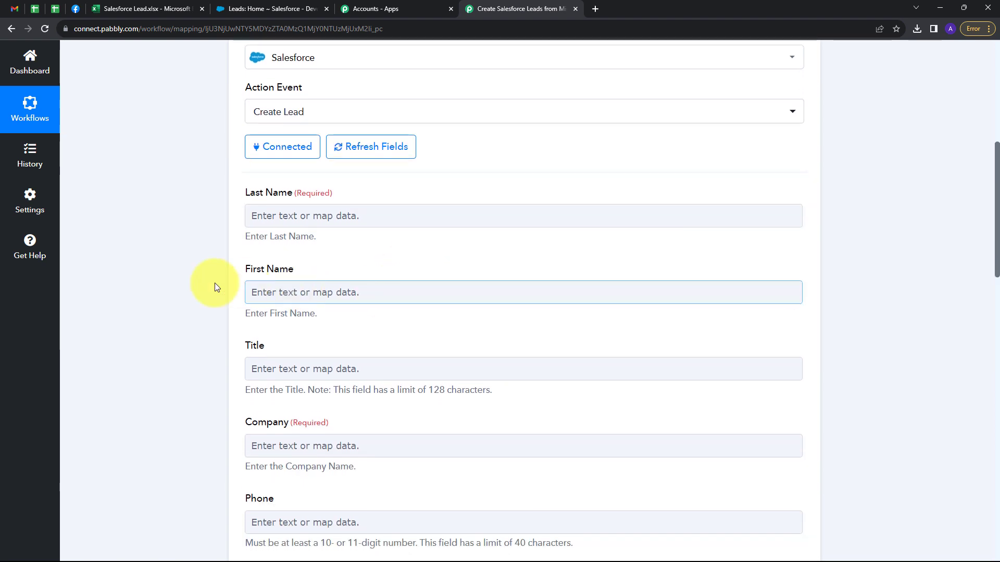
scroll(321, 234, down, 5)
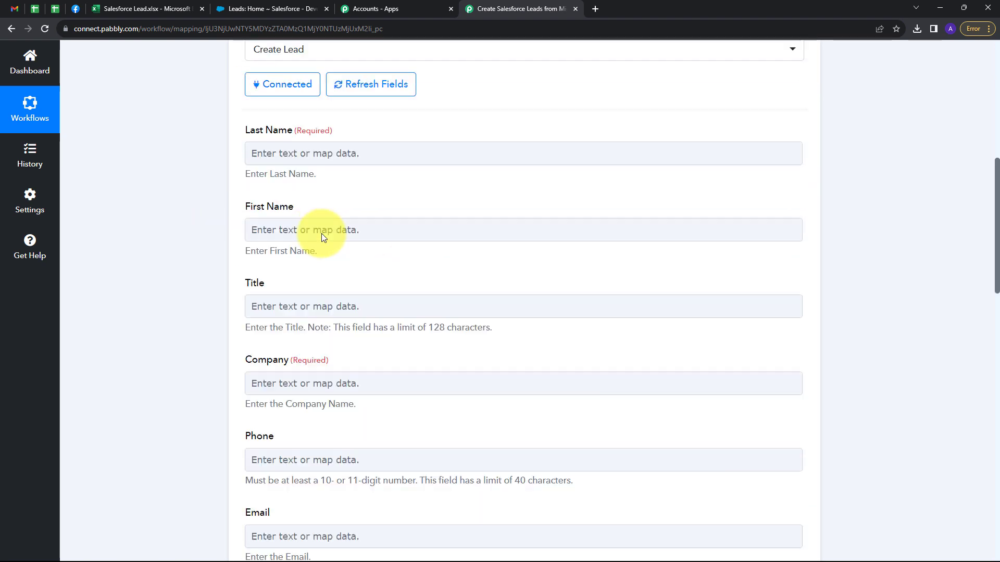
scroll(324, 401, down, 4)
scroll(325, 368, up, 9)
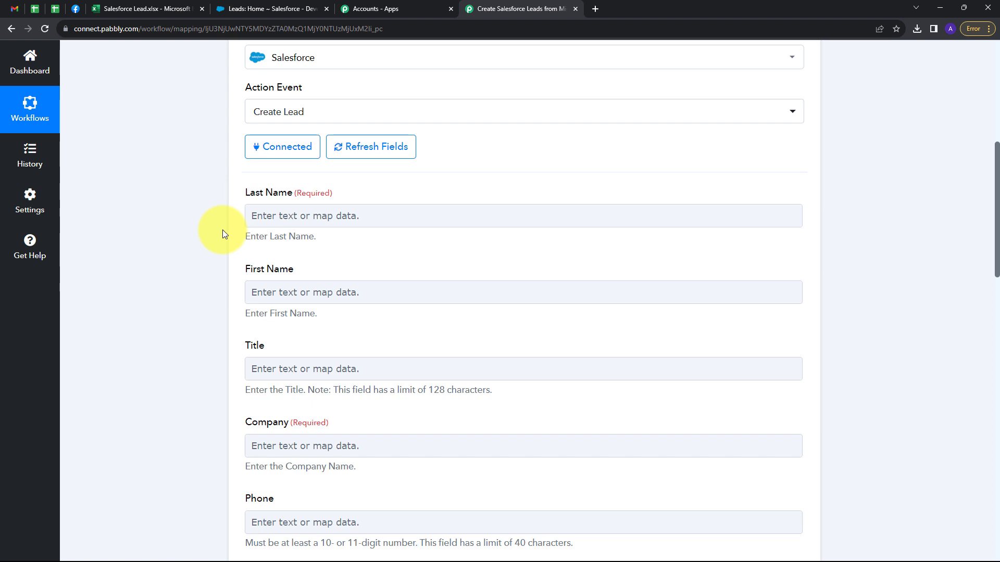
click(260, 216)
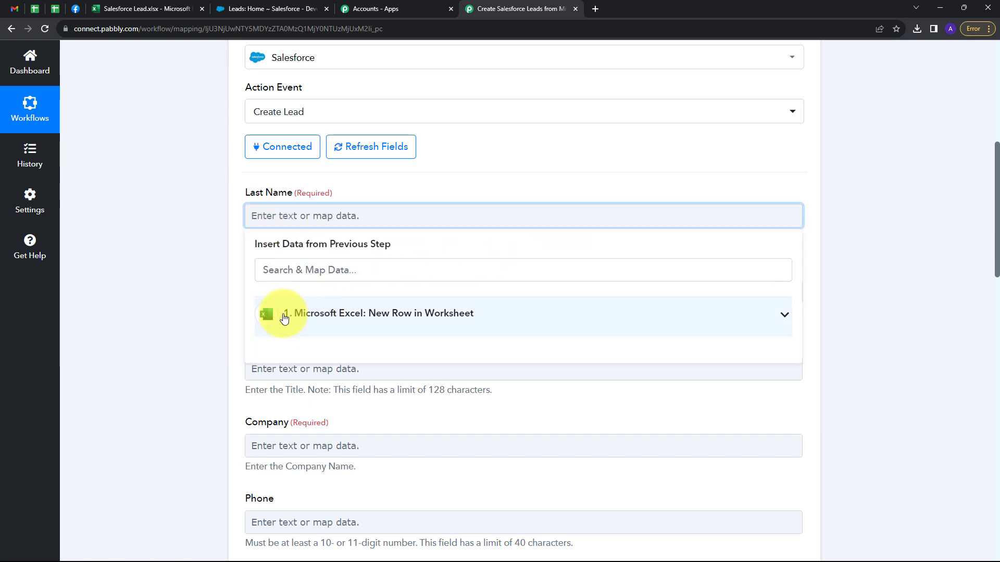
click(527, 315)
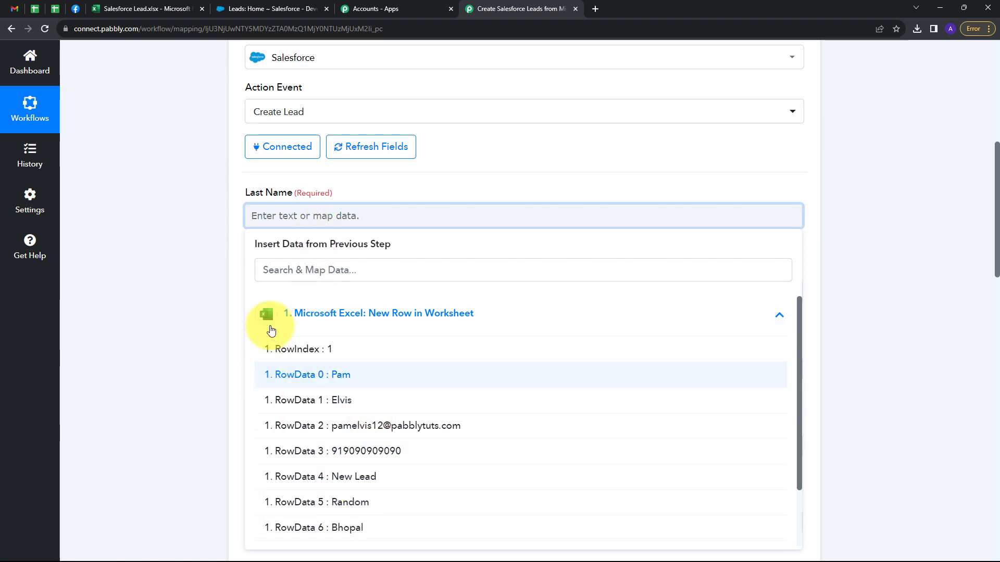
click(347, 404)
click(213, 282)
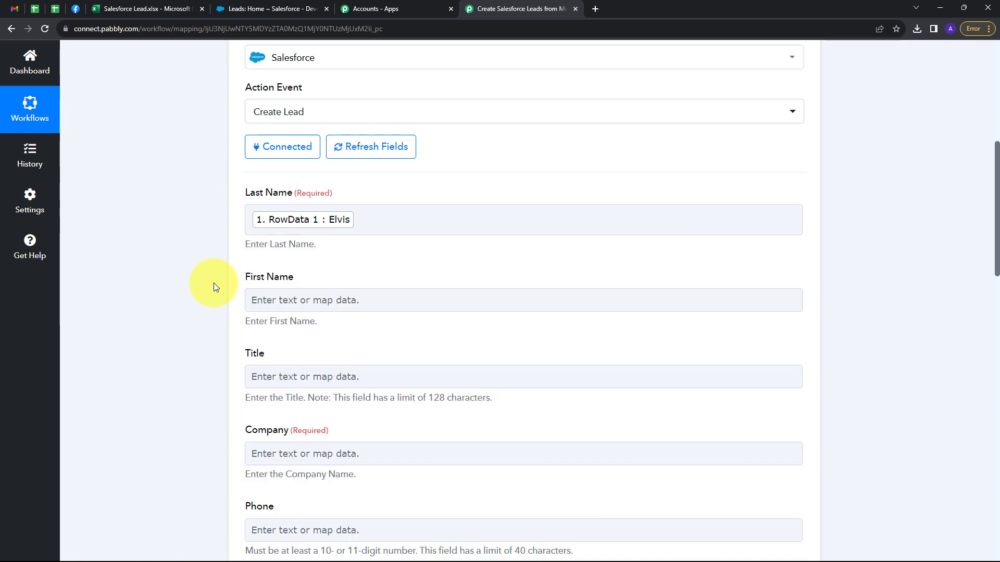
Step: Map the lead's First Name to RowData 0 from the Microsoft Excel trigger
scroll(313, 244, down, 1)
click(319, 248)
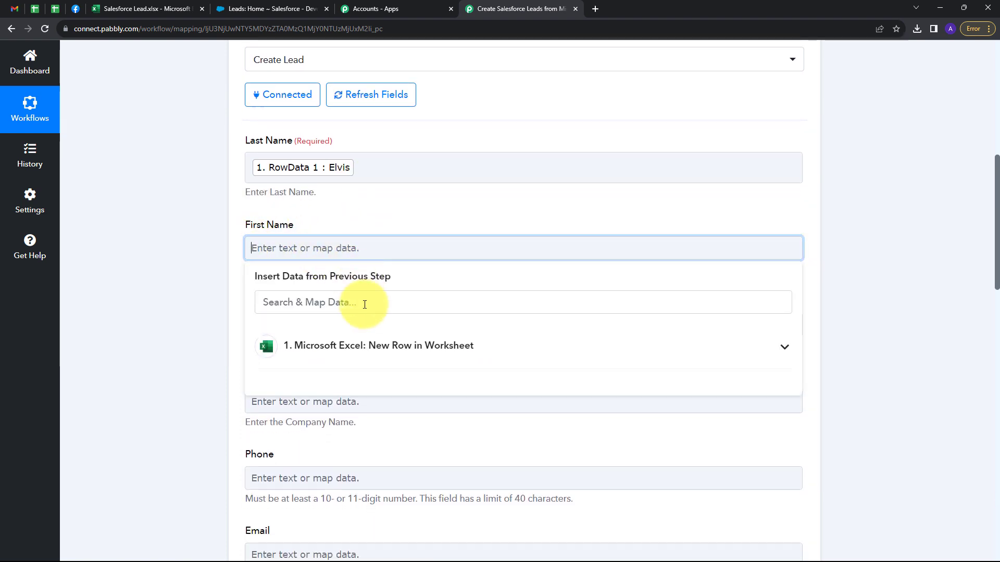
click(364, 345)
click(330, 413)
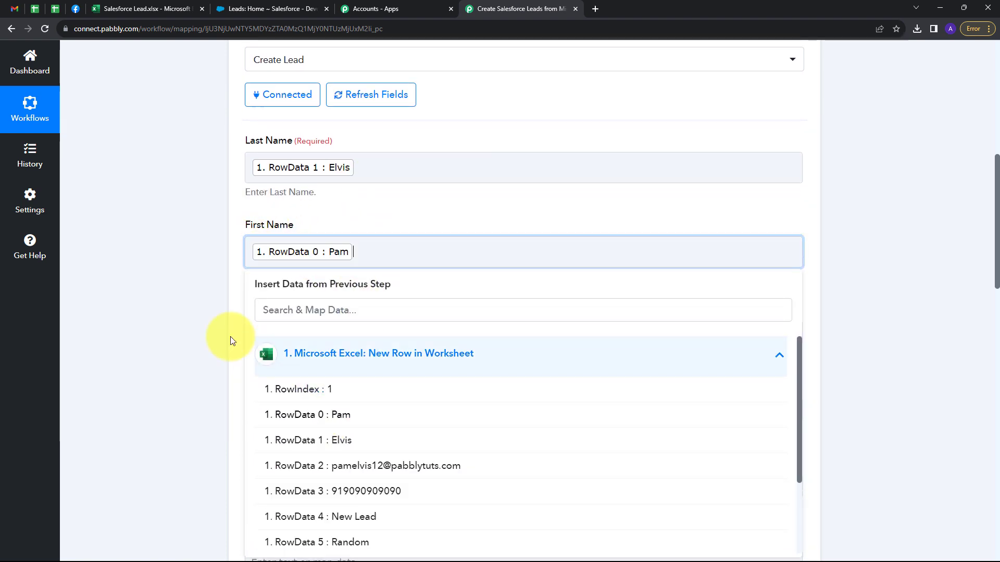
click(186, 282)
Step: Map the lead's Title to RowData 4 (New Lead) from the Microsoft Excel trigger
scroll(186, 282, down, 2)
click(372, 224)
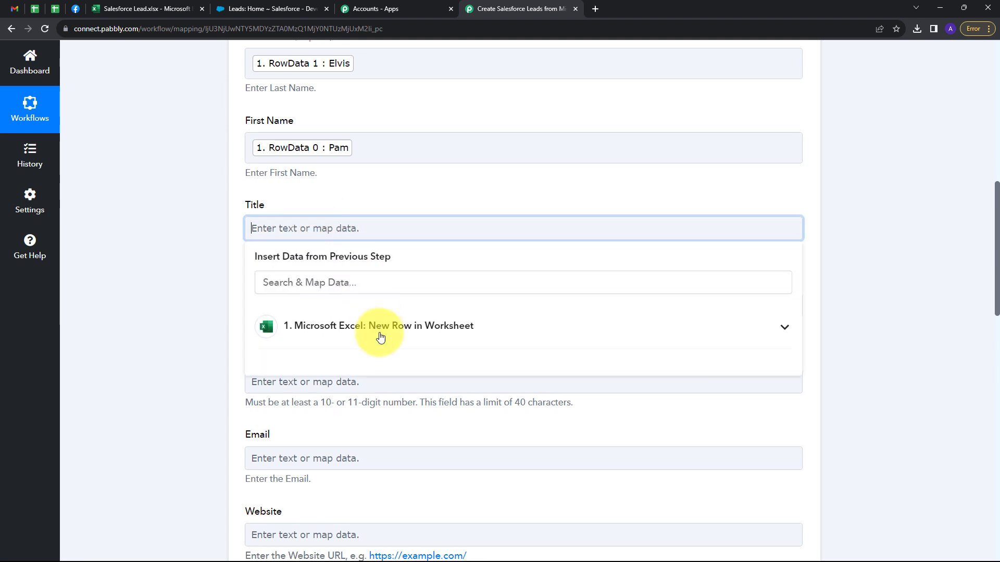
click(379, 332)
scroll(375, 338, down, 2)
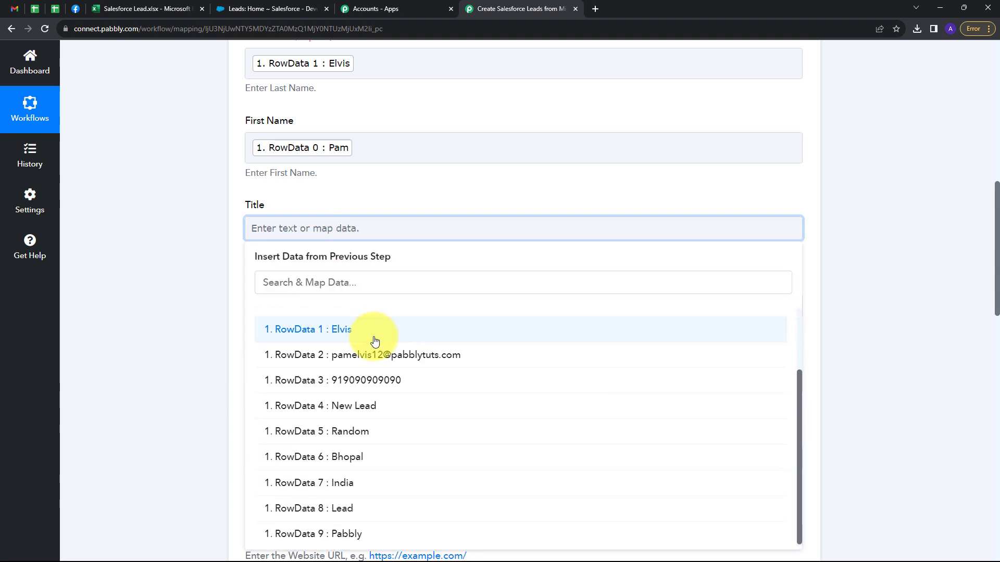
click(347, 410)
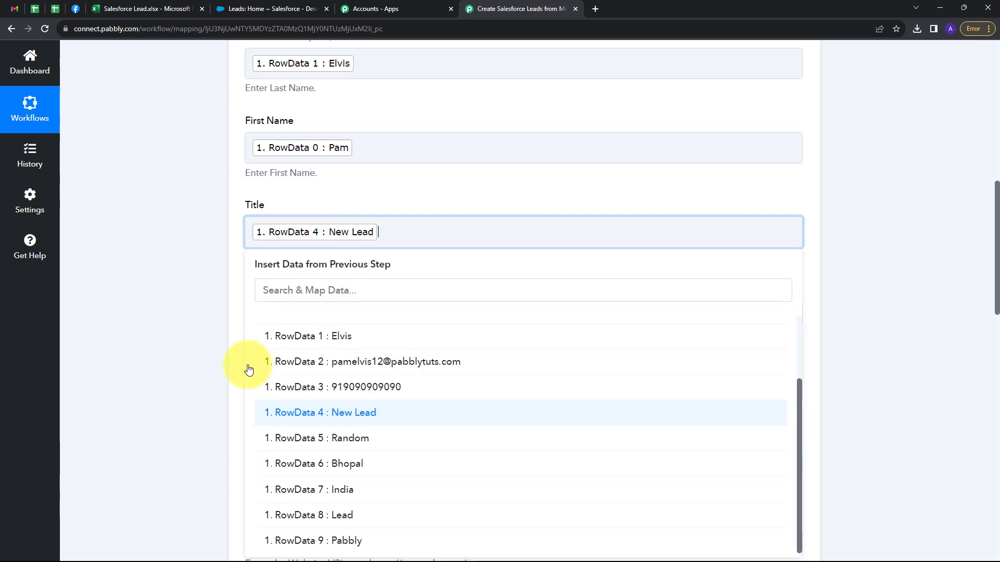
click(245, 367)
Step: Map the lead's required Company field to RowData 9 (Pabbly) from the Microsoft Excel trigger
scroll(312, 276, down, 1)
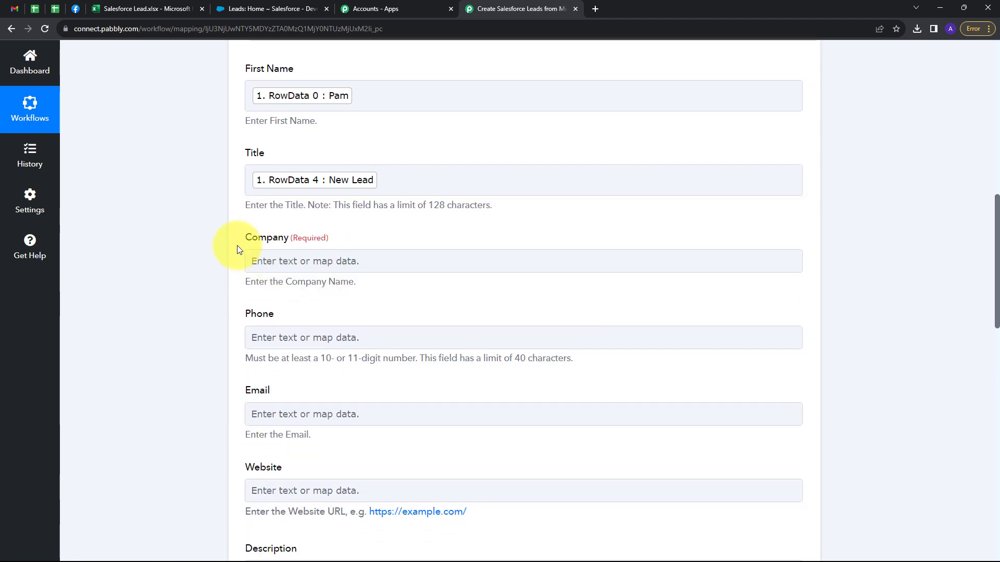
click(298, 262)
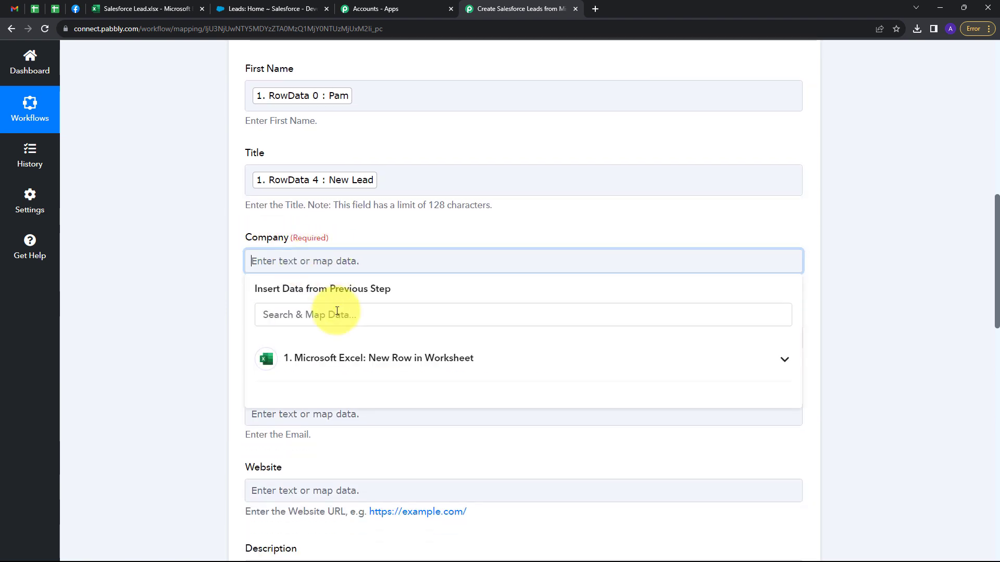
click(321, 350)
scroll(370, 482, down, 3)
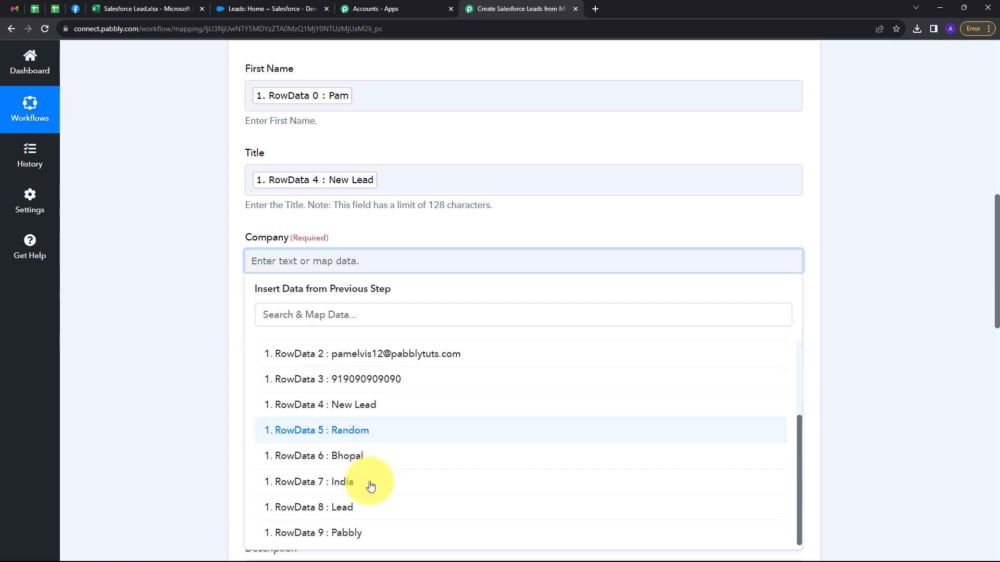
click(321, 533)
click(170, 258)
Step: Map the lead's Phone to RowData 3, the phone number from the Microsoft Excel trigger
scroll(295, 250, down, 2)
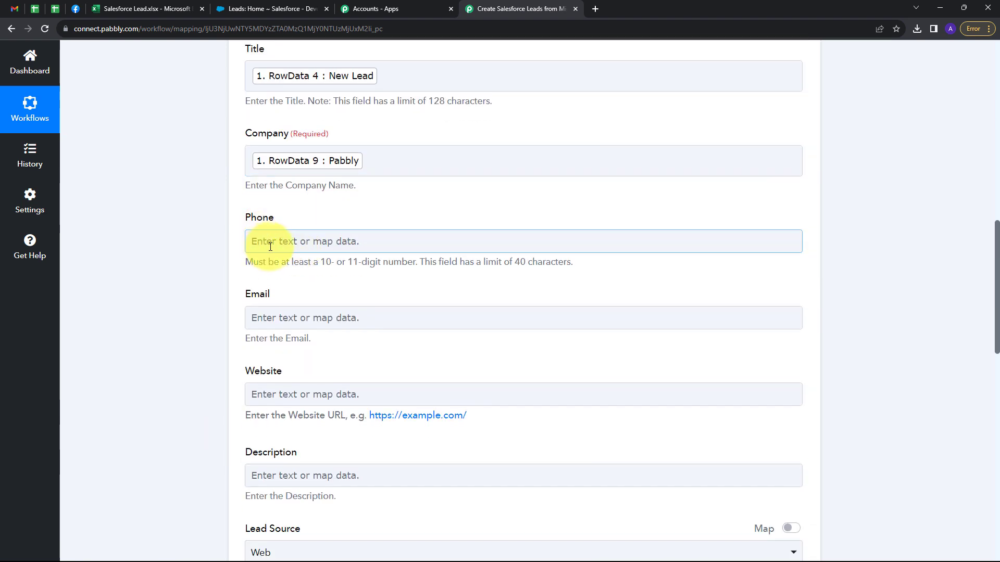
click(308, 245)
click(368, 338)
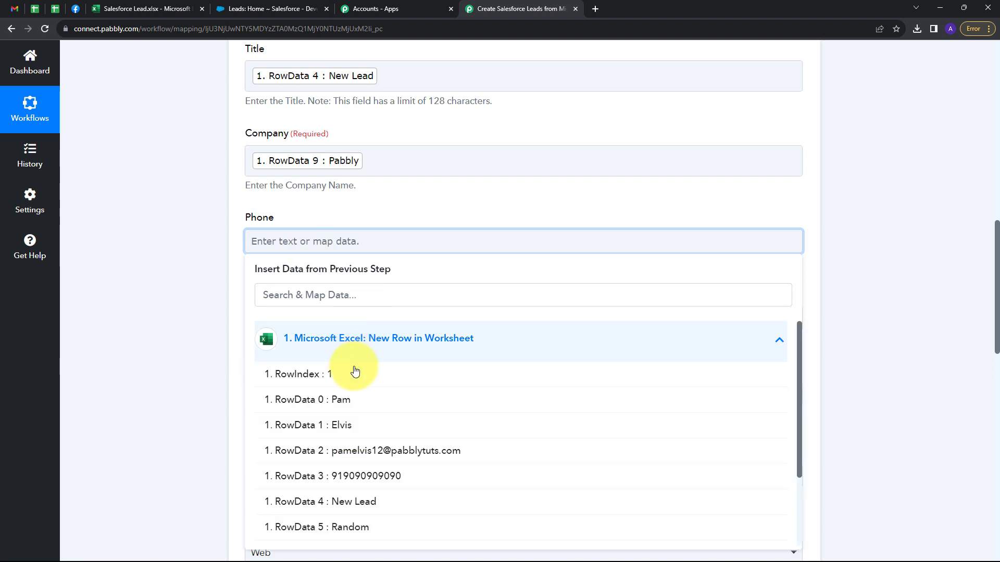
click(359, 479)
click(199, 302)
Step: Map the lead's Email to RowData 2, the e-mail address from the Microsoft Excel trigger
scroll(250, 271, down, 2)
click(307, 223)
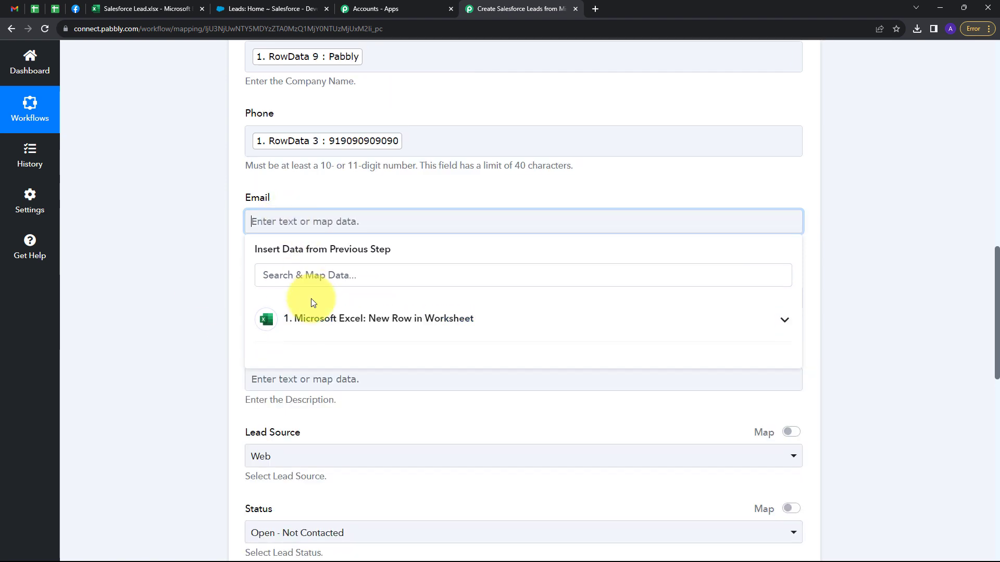
click(314, 319)
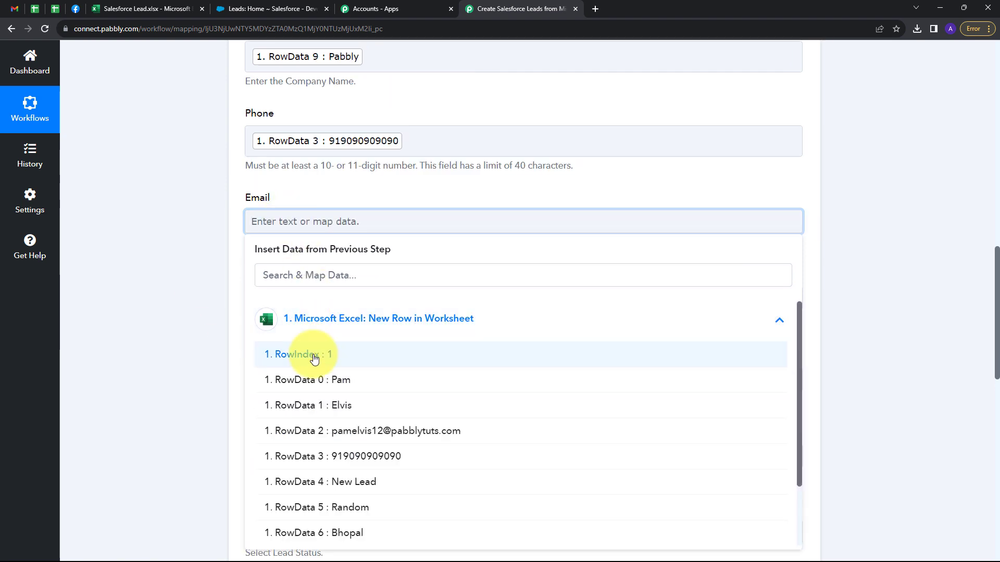
click(341, 431)
click(205, 252)
Step: Leave Website empty and map the lead's Description to RowData 8 (Lead) from the Microsoft Excel trigger
scroll(206, 252, down, 2)
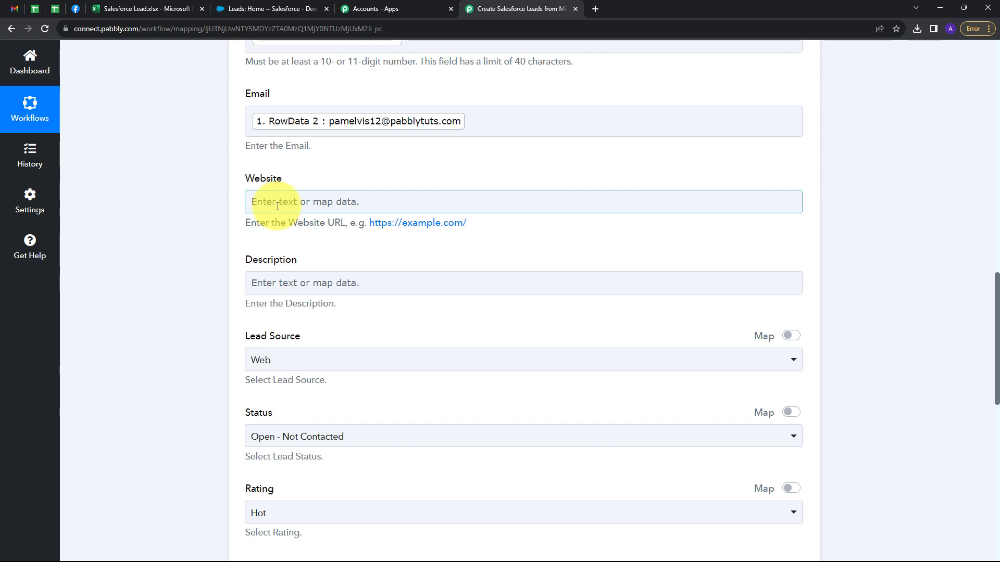
scroll(278, 206, down, 1)
click(290, 230)
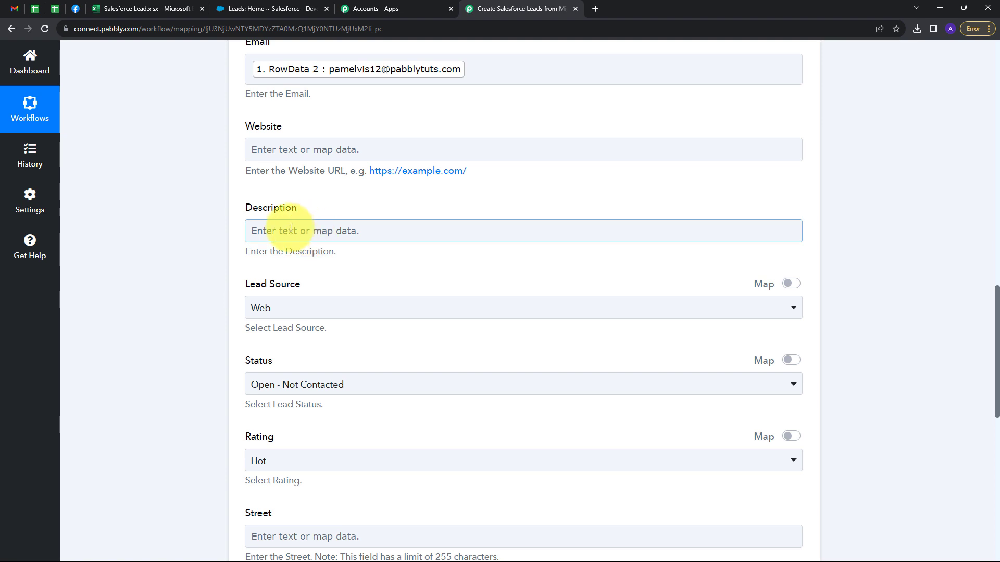
click(357, 328)
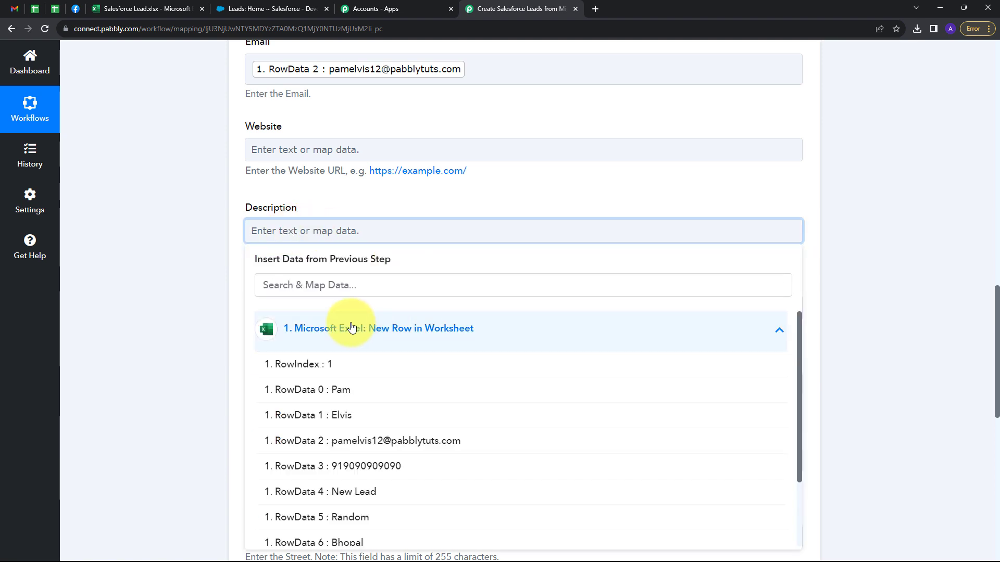
scroll(400, 348, down, 3)
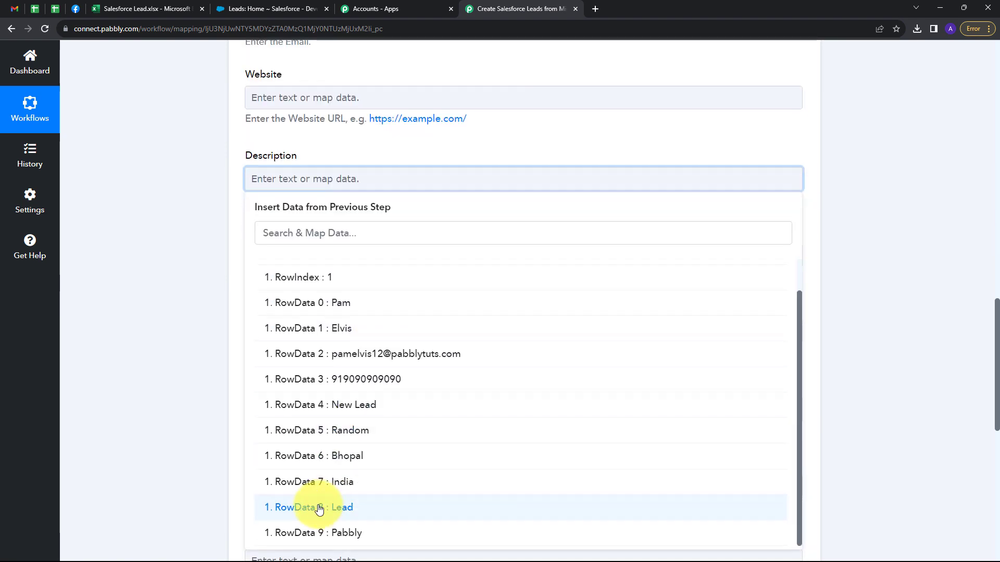
click(294, 508)
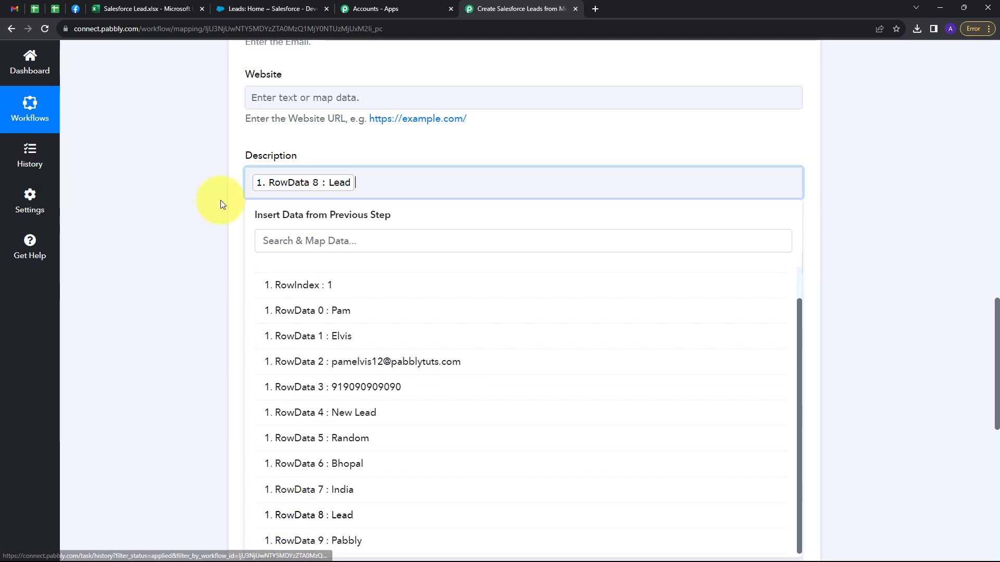
click(227, 200)
Step: Map the lead's Street to RowData 5 from the Microsoft Excel trigger
scroll(219, 203, down, 4)
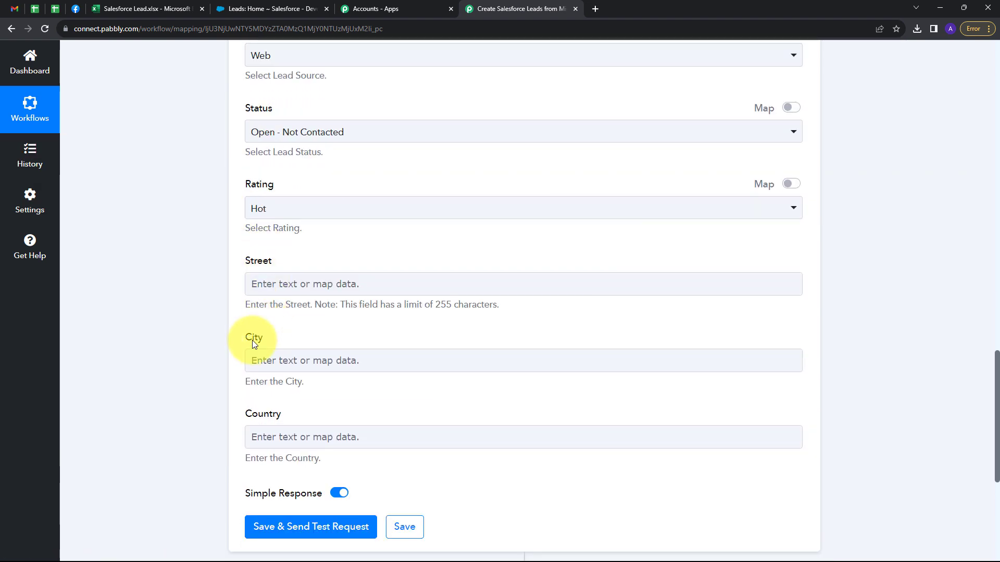
click(294, 284)
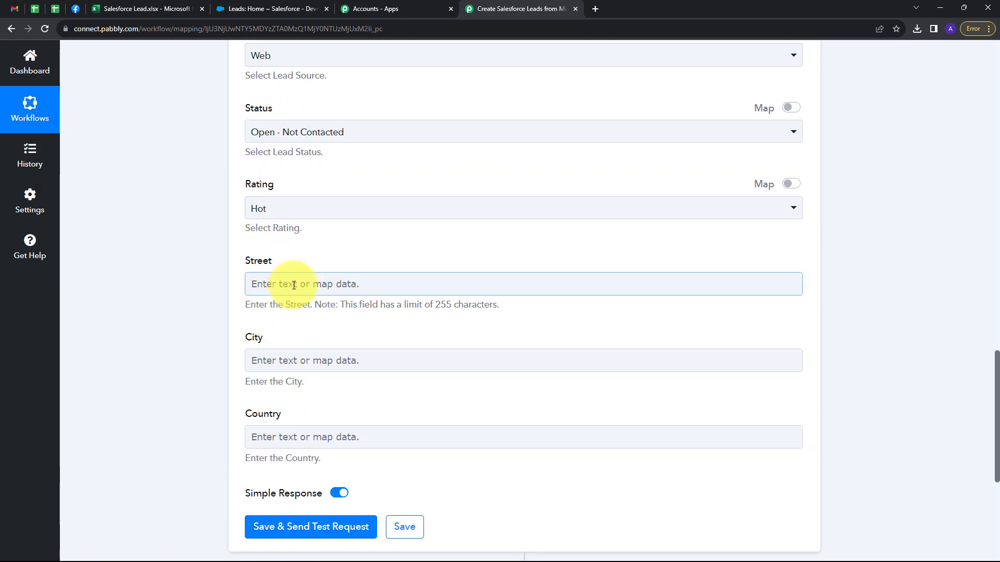
click(294, 285)
click(386, 399)
scroll(404, 390, down, 3)
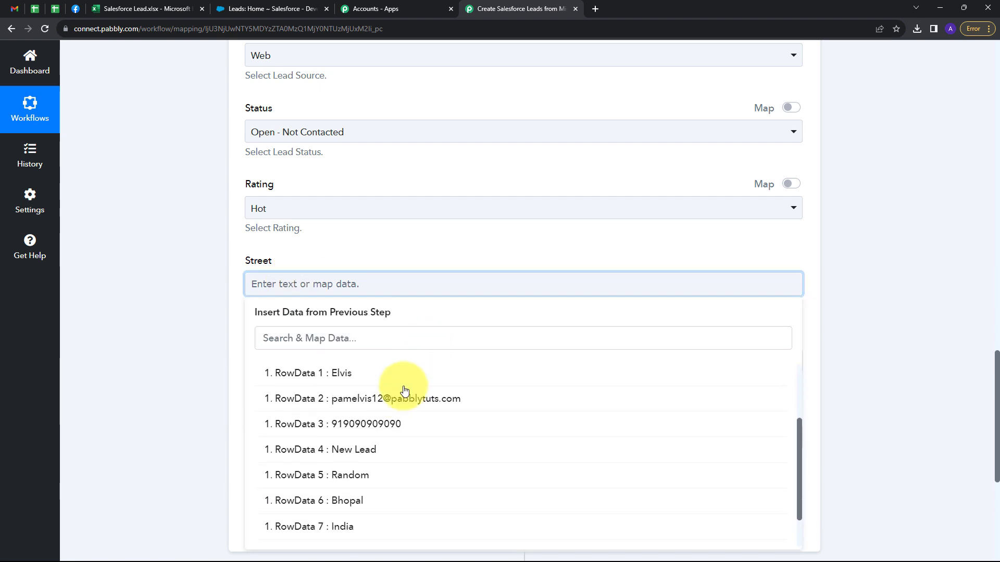
click(326, 465)
click(200, 350)
Step: Map the lead's City to RowData 6 from the Microsoft Excel trigger
scroll(313, 326, down, 1)
click(292, 318)
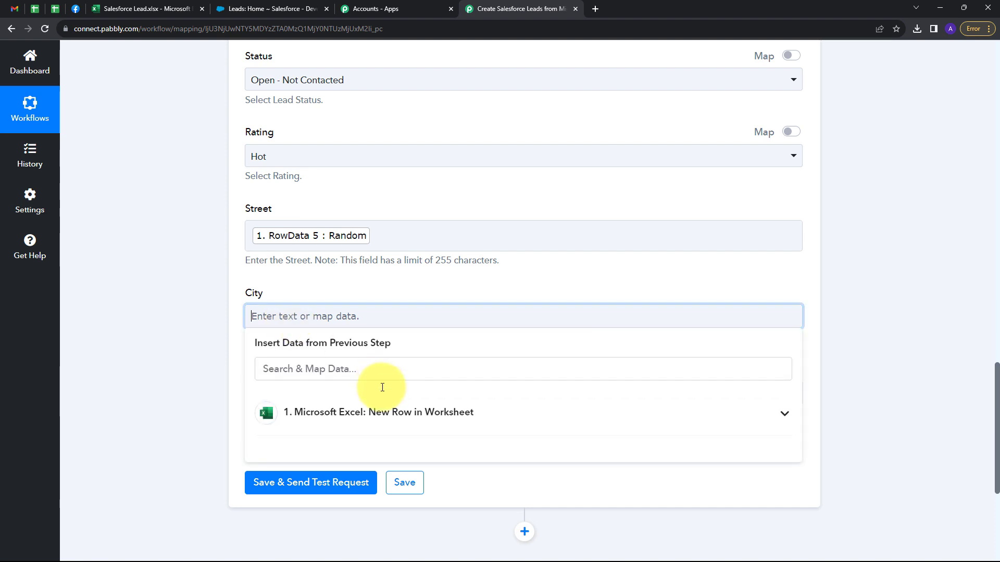
click(373, 413)
scroll(359, 469, down, 3)
click(352, 512)
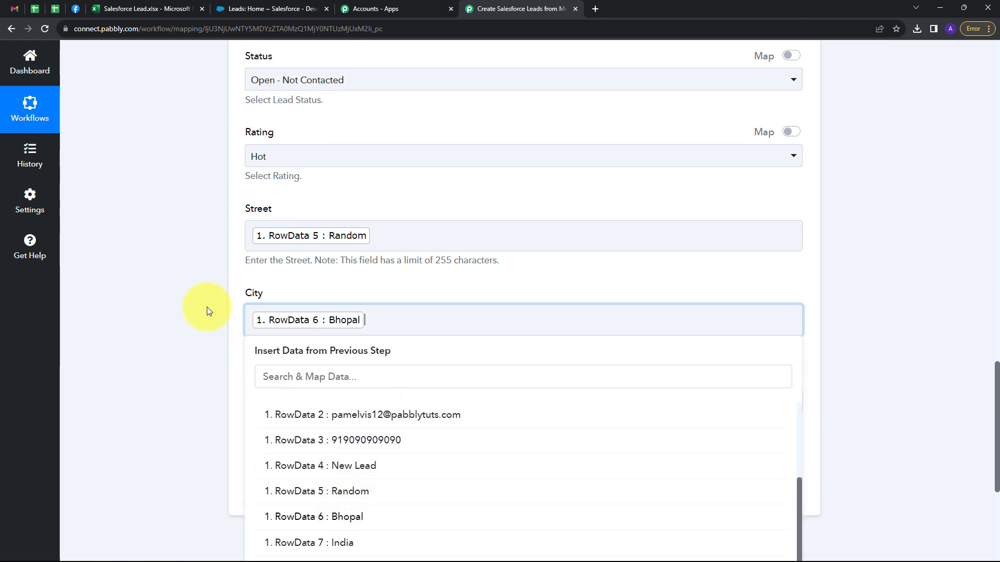
click(206, 310)
Step: Map the lead's Country to RowData 7 from the Microsoft Excel trigger and look back over the mapped fields
scroll(375, 252, down, 2)
click(375, 249)
click(369, 358)
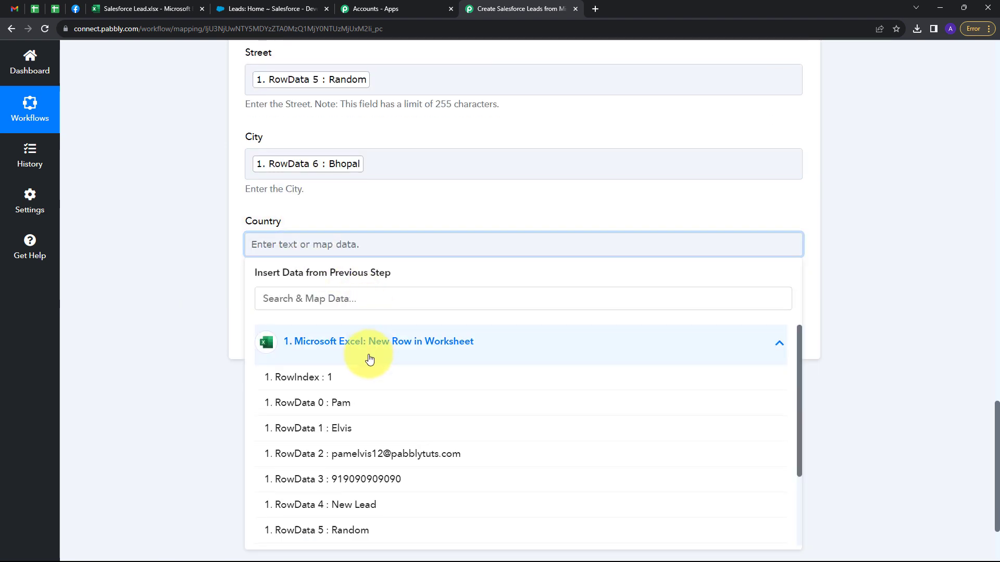
scroll(354, 448, down, 3)
click(346, 479)
scroll(454, 308, up, 4)
scroll(454, 308, up, 15)
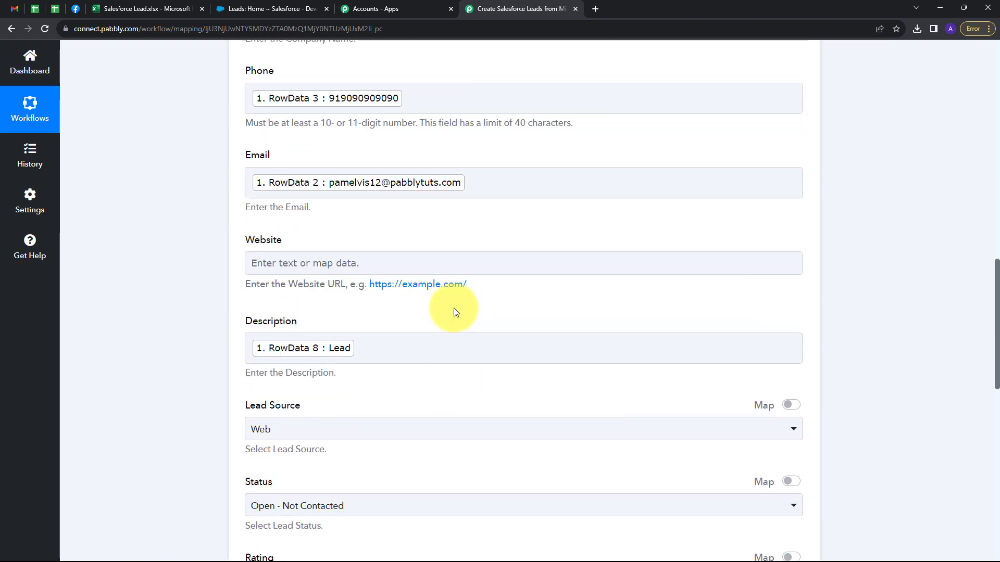
Step: Review the mapped lead fields, save the Salesforce action with a test request, and inspect the Id in the response
scroll(454, 312, up, 1)
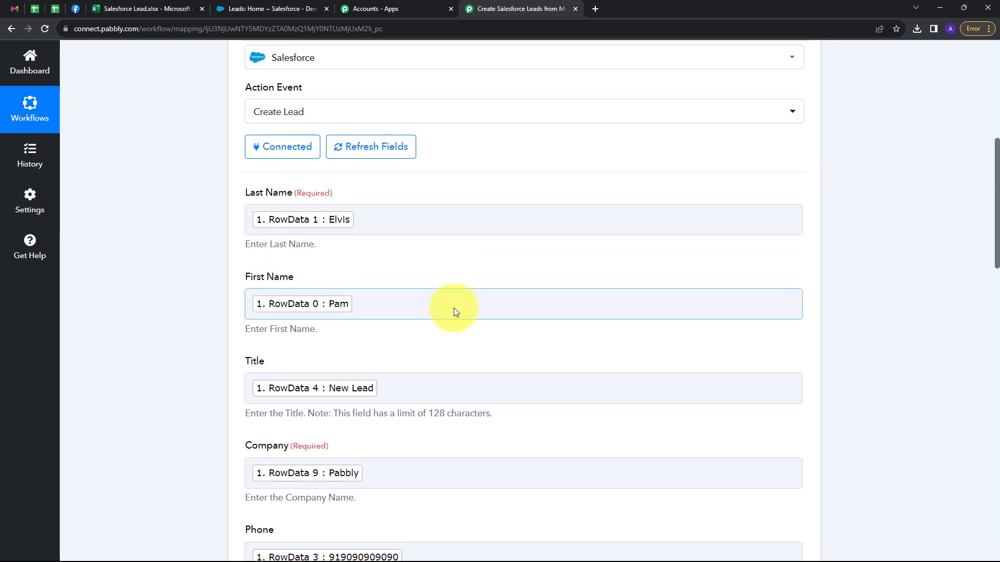
scroll(454, 312, down, 6)
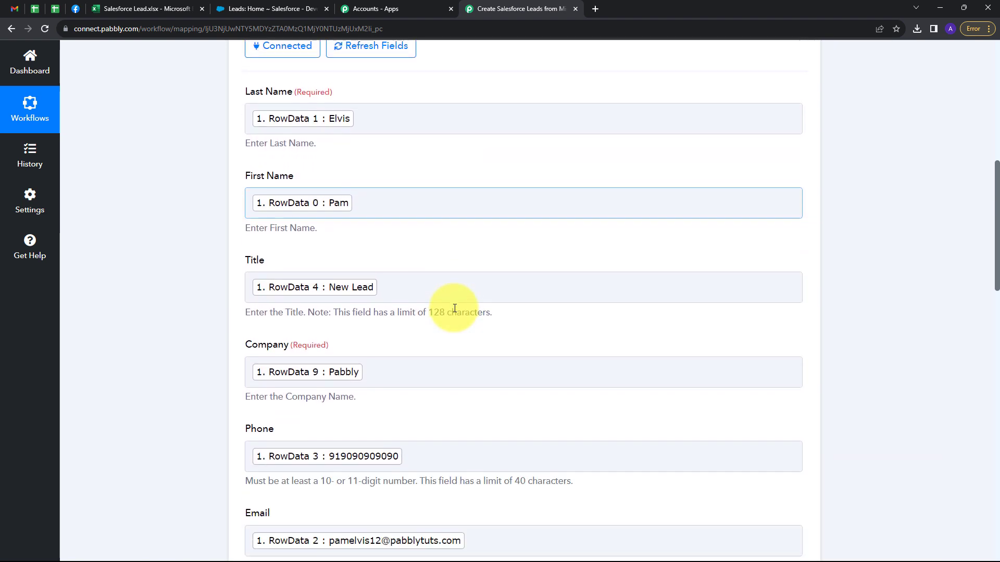
scroll(454, 307, down, 13)
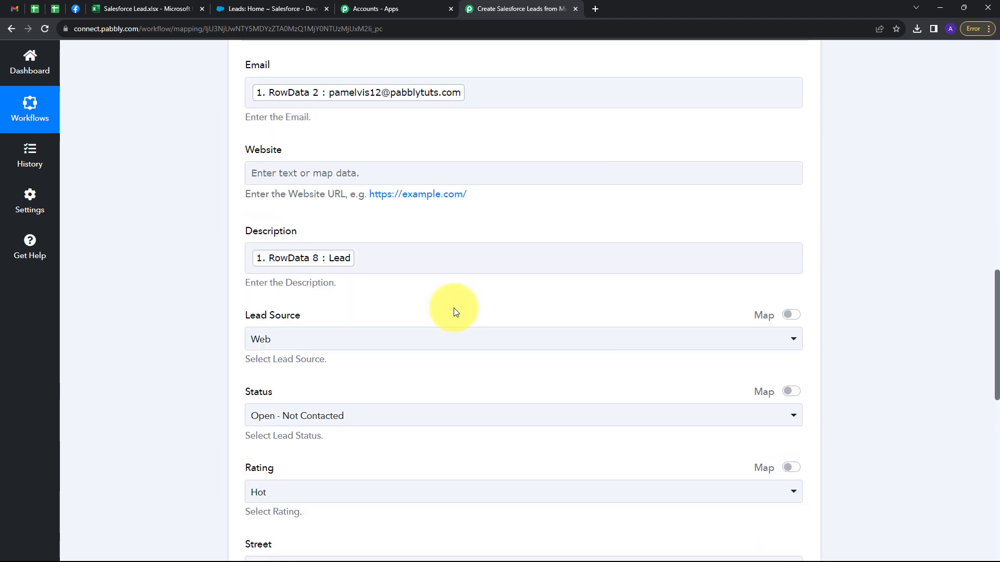
scroll(484, 362, up, 1)
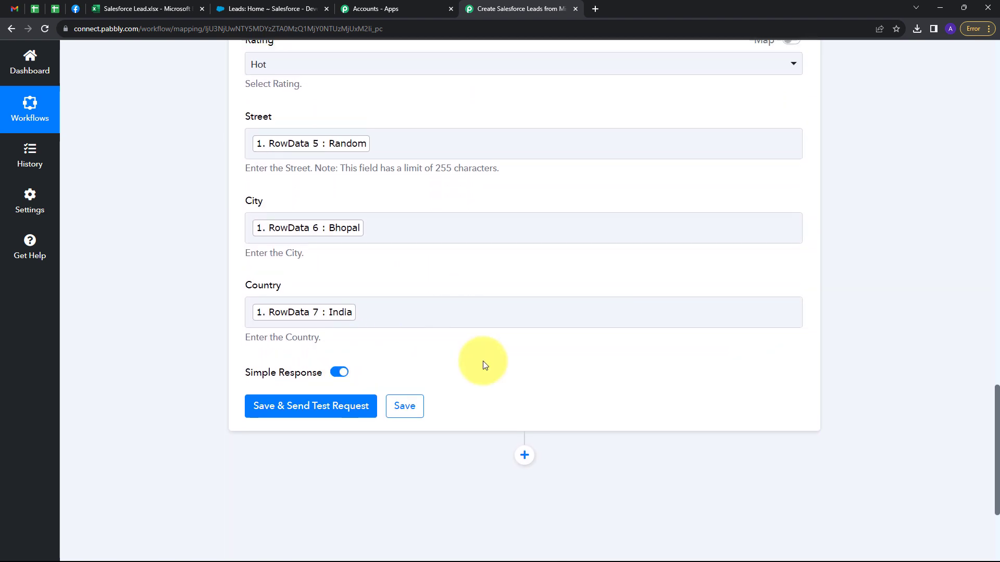
click(324, 446)
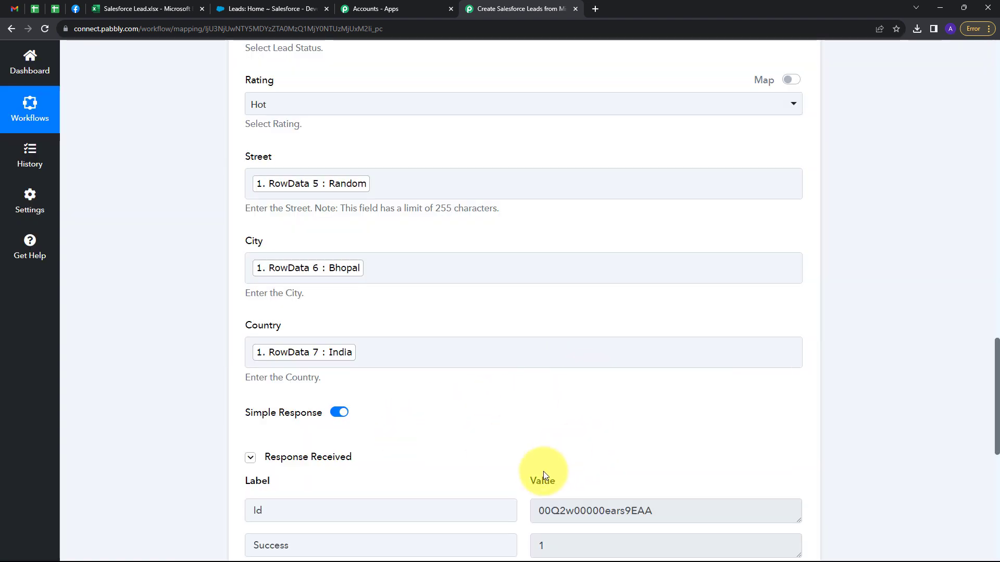
drag(668, 511, 523, 513)
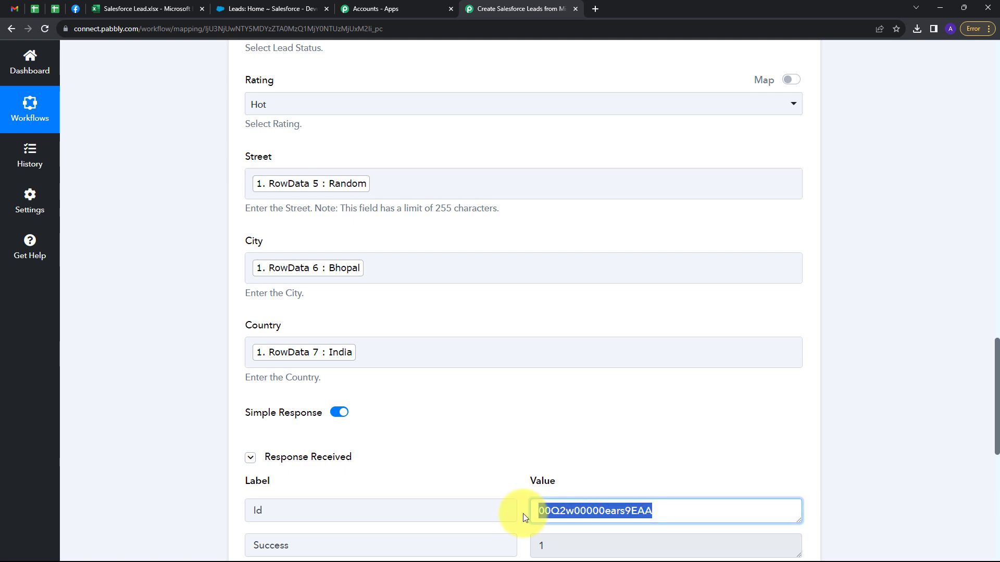
click(643, 465)
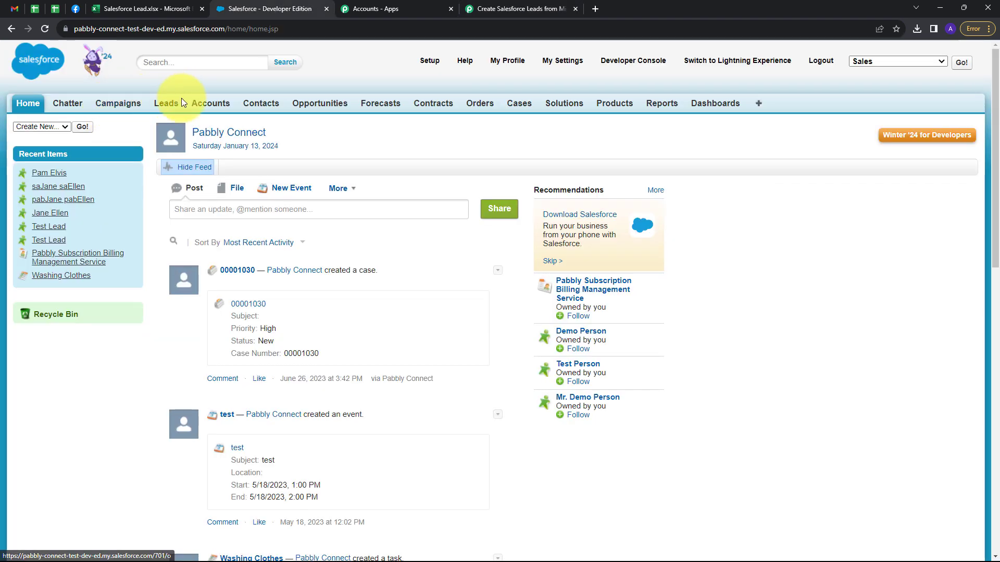
Step: In Salesforce, open the newest entry under Recent Leads, check its details against the mapped fields, and return to the Pabbly Connect workflow
click(174, 109)
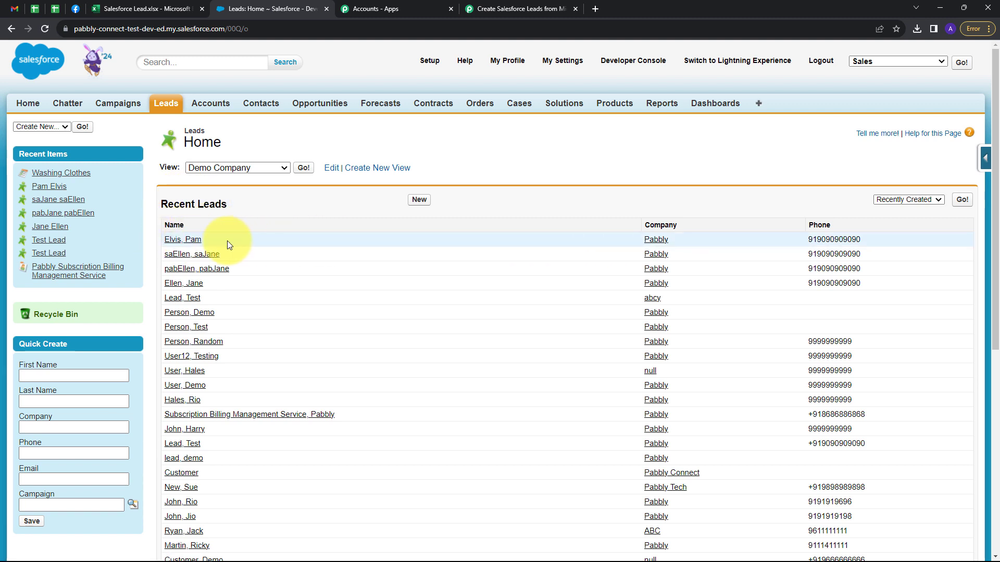
click(188, 240)
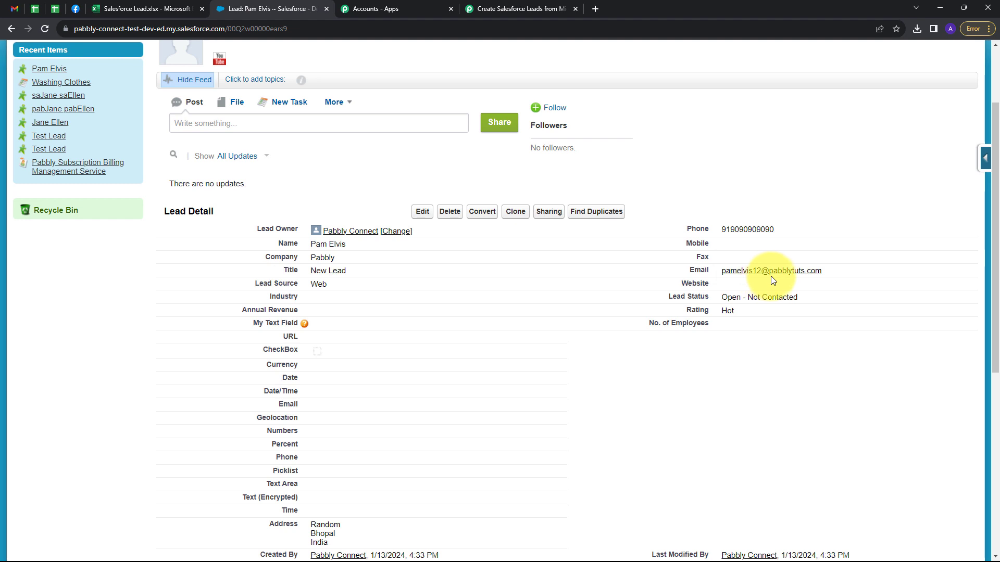
scroll(392, 289, down, 2)
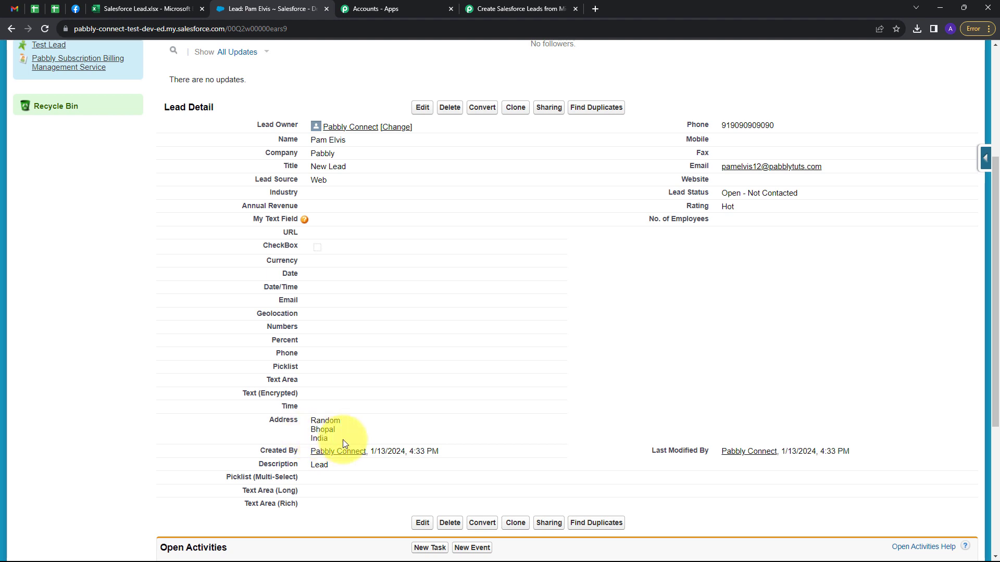
scroll(380, 391, up, 1)
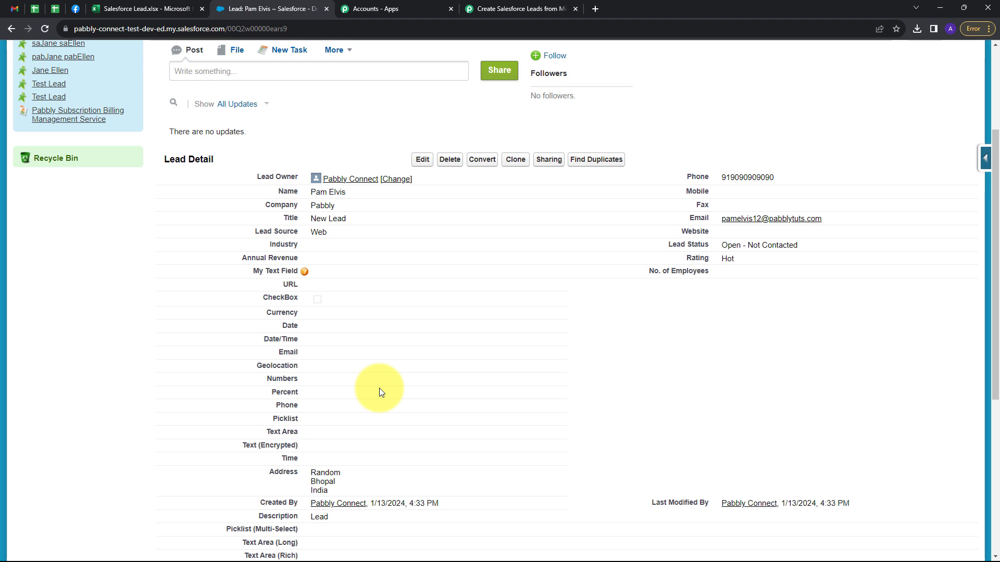
scroll(390, 351, up, 1)
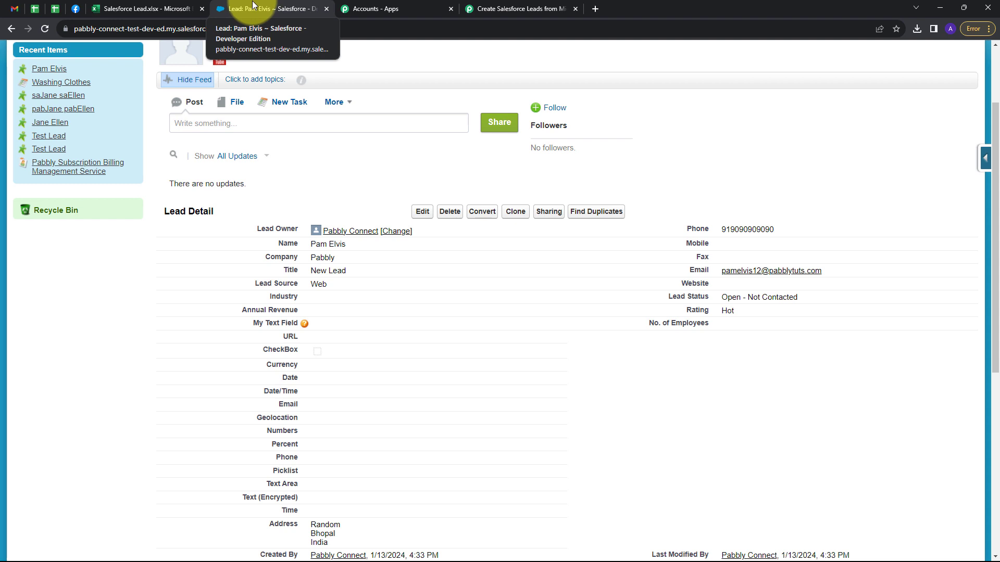
click(520, 8)
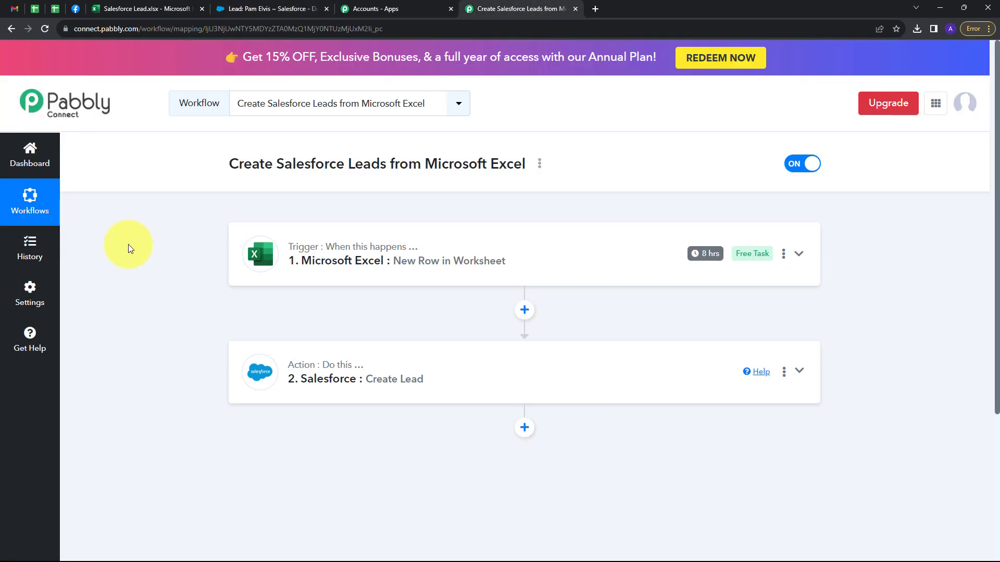